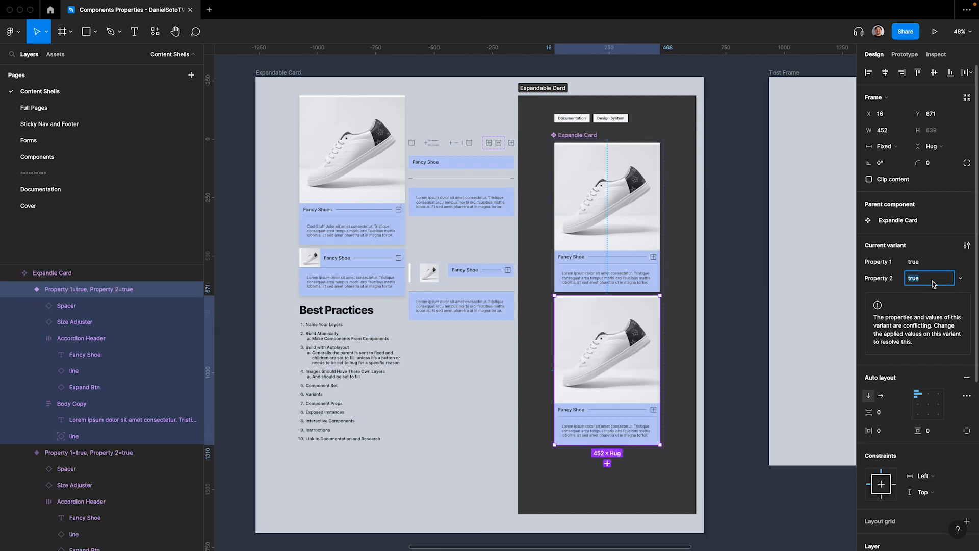
# Set the second card variant's Property 2 to false and rename that property "Expnd or Cllps"
pyautogui.write('false')
pyautogui.press('Return')
pyautogui.write('Expnd')
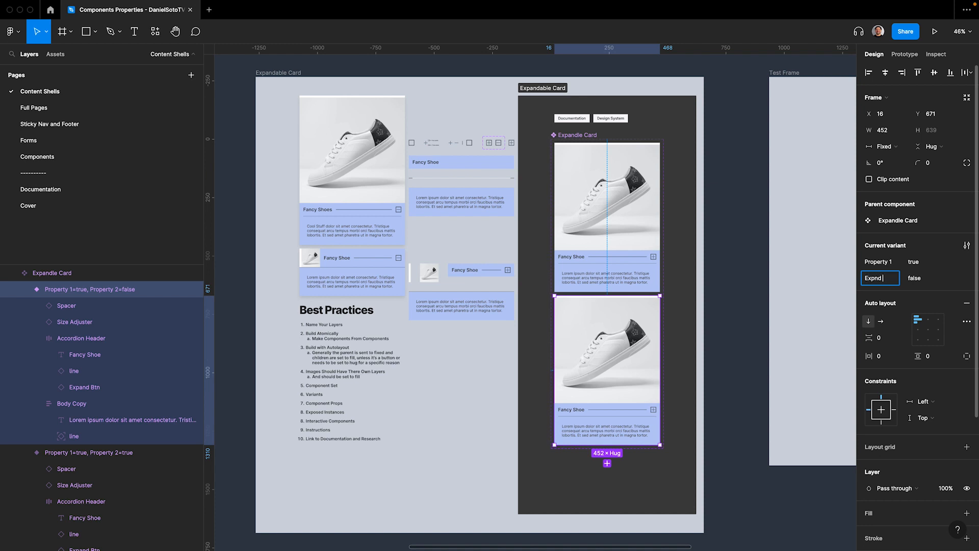
pyautogui.write(' or Cllsp')
pyautogui.press('Return')
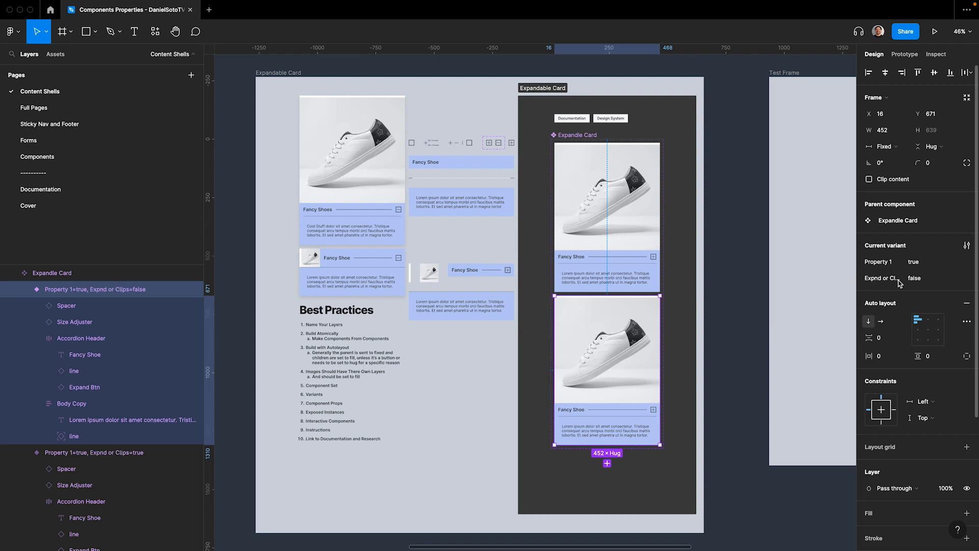
# Rename the variant property Property 1 to "DskTp to Mbl"
pyautogui.doubleClick(878, 262)
pyautogui.write('Dsk to Mbl')
pyautogui.press('Return')
# Collapse the Body Copy frame in the second variant by giving it a fixed height of .0001
pyautogui.click(577, 431)
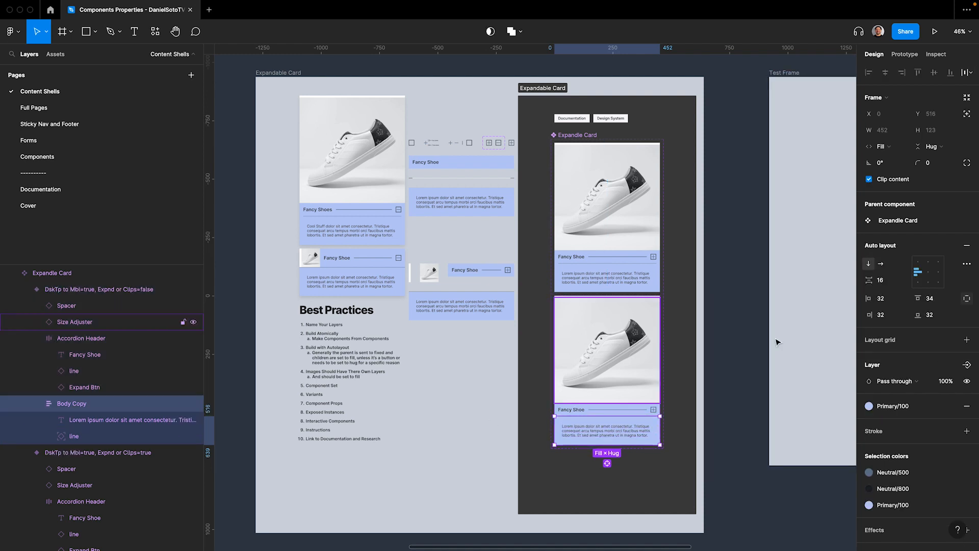
pyautogui.click(932, 146)
pyautogui.click(928, 133)
pyautogui.click(938, 148)
pyautogui.click(938, 148)
pyautogui.click(928, 131)
pyautogui.press('BackSpace')
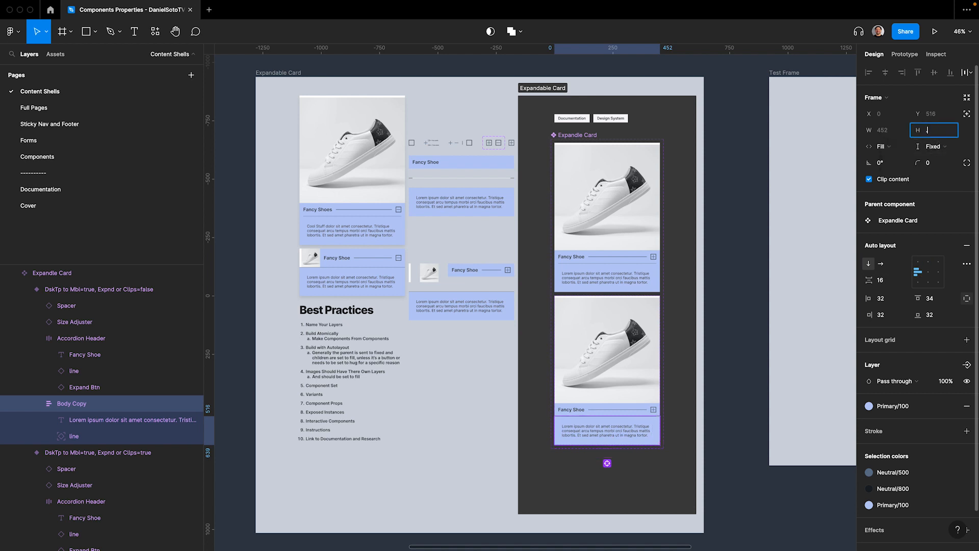
pyautogui.write('.0001')
pyautogui.press('Return')
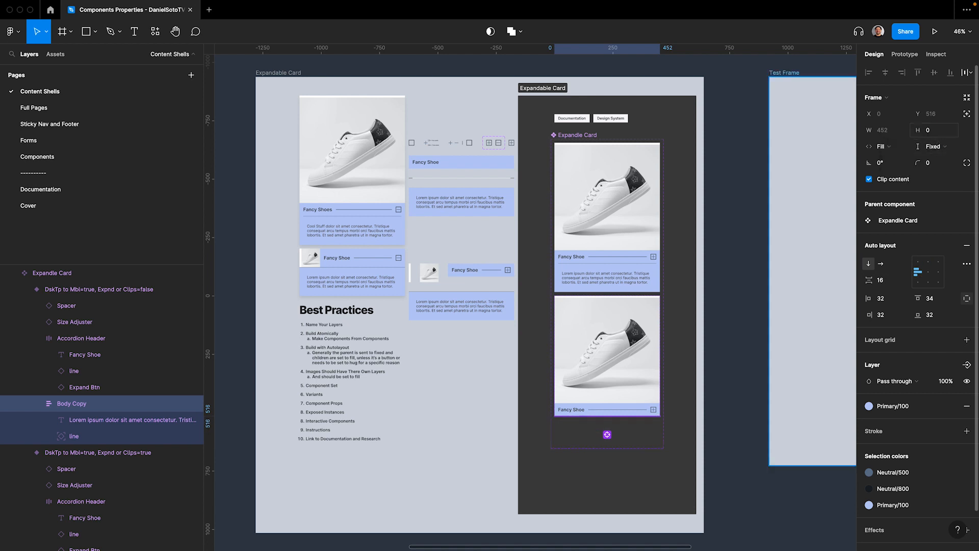
# Extend the card component set's frame downward to make room for more variants
pyautogui.scroll(-1, 602, 393)
pyautogui.scroll(1, 602, 393)
pyautogui.hscroll(-1, 602, 394)
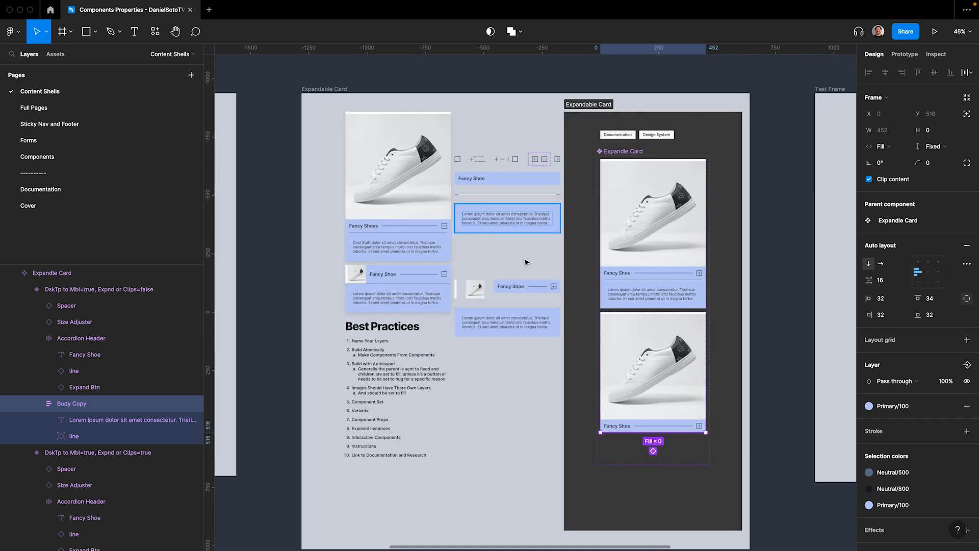
pyautogui.hscroll(1, 539, 289)
pyautogui.scroll(-1, 539, 289)
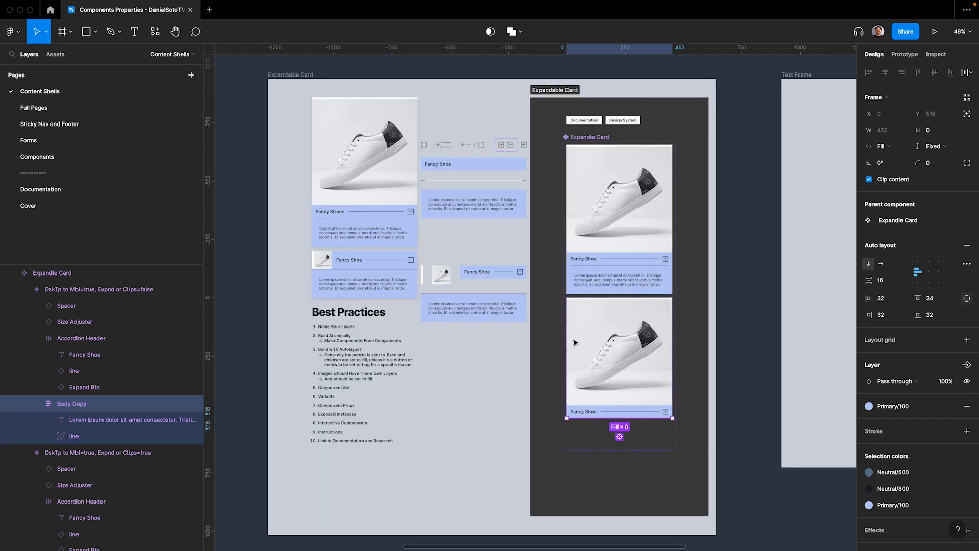
pyautogui.click(603, 141)
pyautogui.scroll(-2, 602, 142)
pyautogui.moveTo(596, 357); pyautogui.dragTo(596, 412)
# Wrap the loose Accent Line, Image and Accordion Header - Mbl layers in a horizontal auto layout frame
pyautogui.scroll(2, 605, 293)
pyautogui.hscroll(-1, 605, 293)
pyautogui.scroll(-1, 605, 293)
pyautogui.click(451, 244)
pyautogui.keyDown('shift'); pyautogui.click(473, 245); pyautogui.keyUp('shift')
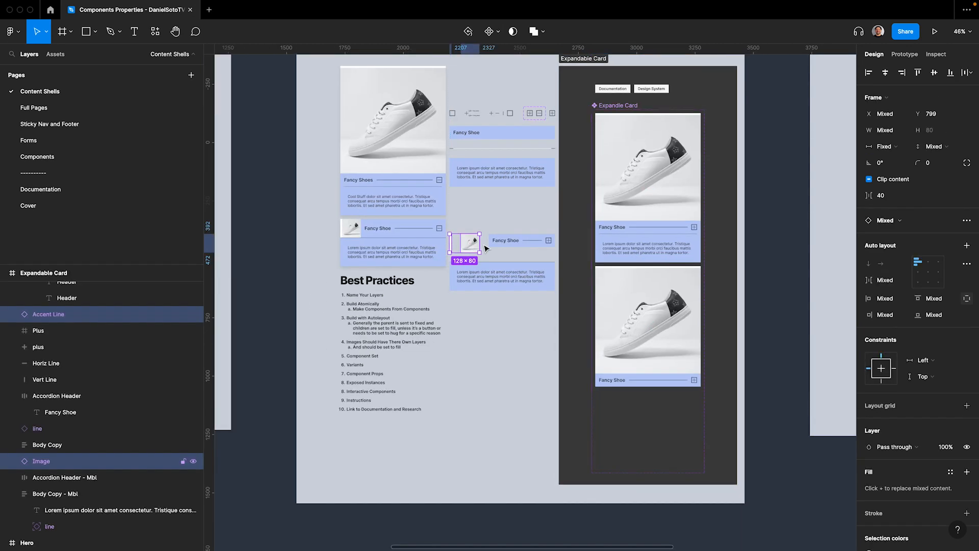
pyautogui.keyDown('shift'); pyautogui.click(513, 243); pyautogui.keyUp('shift')
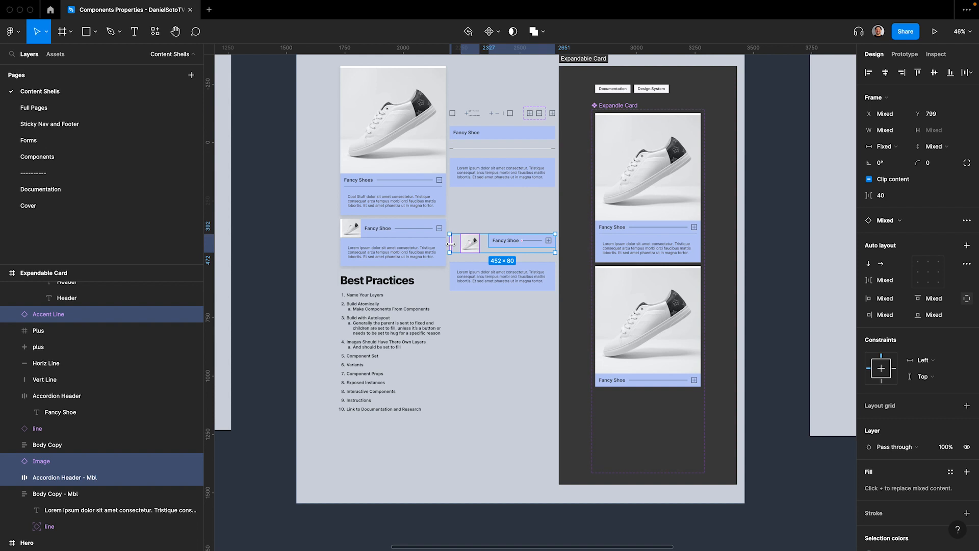
pyautogui.hotkey('shift', 'a')
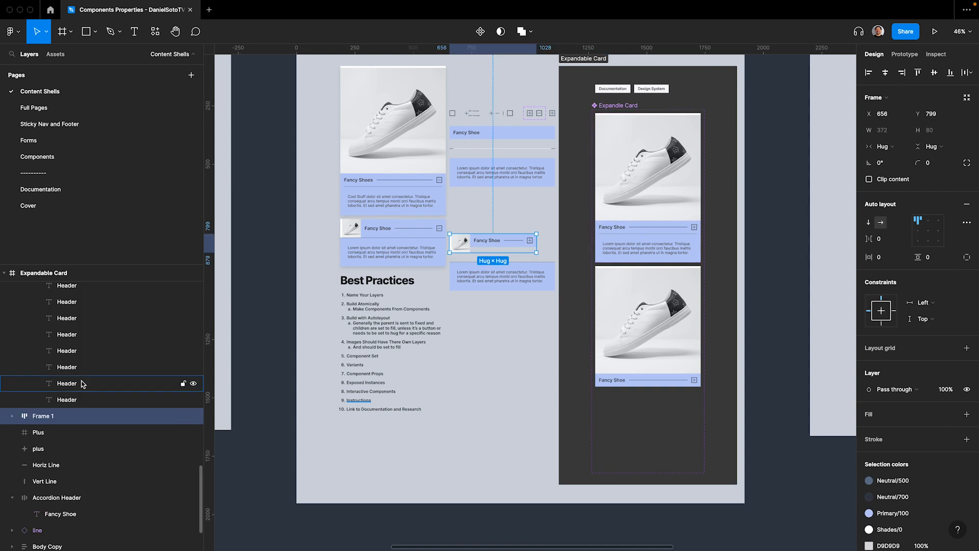
# Rename the new frame around the mobile accent line, image and header as "Card Top"
pyautogui.doubleClick(72, 415)
pyautogui.write('Ca')
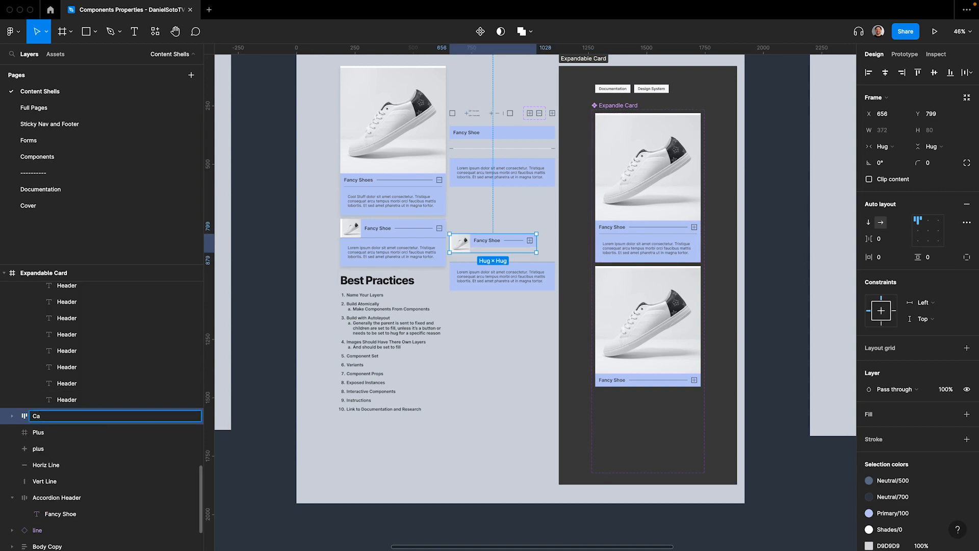
pyautogui.write('rd Top')
pyautogui.press('Return')
# Wrap Card Top and Body Copy - Mbl together in a vertical auto layout frame
pyautogui.scroll(-3, 474, 205)
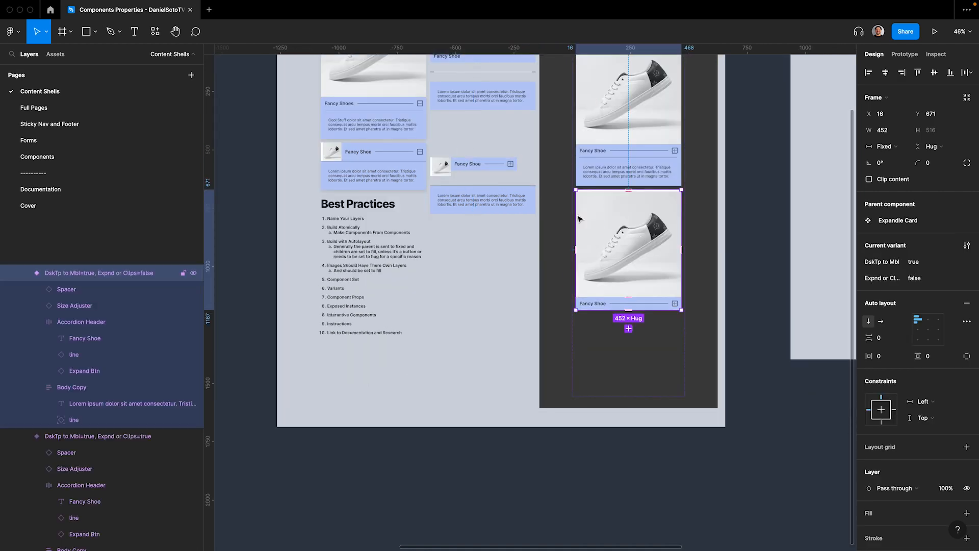
pyautogui.keyDown('shift'); pyautogui.click(475, 205); pyautogui.keyUp('shift')
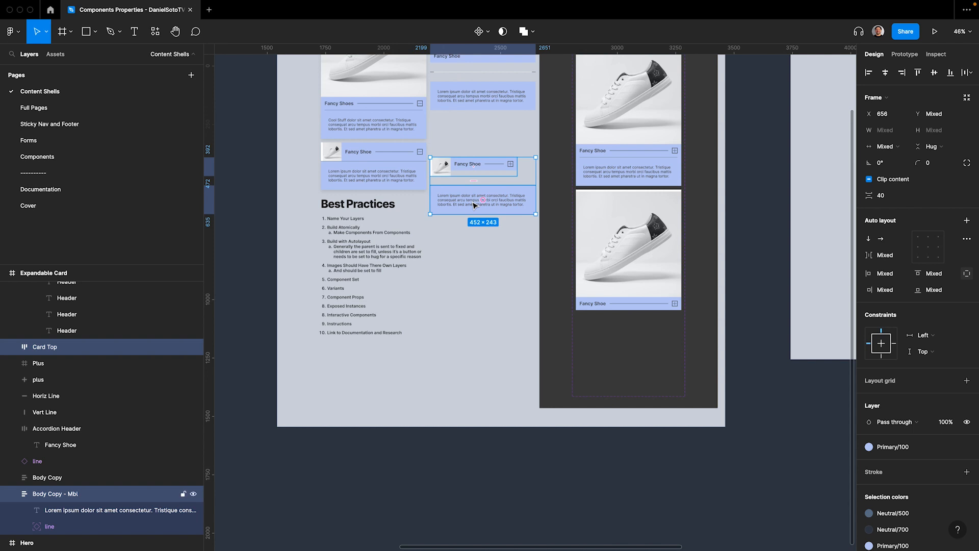
pyautogui.hotkey('shift', 'a')
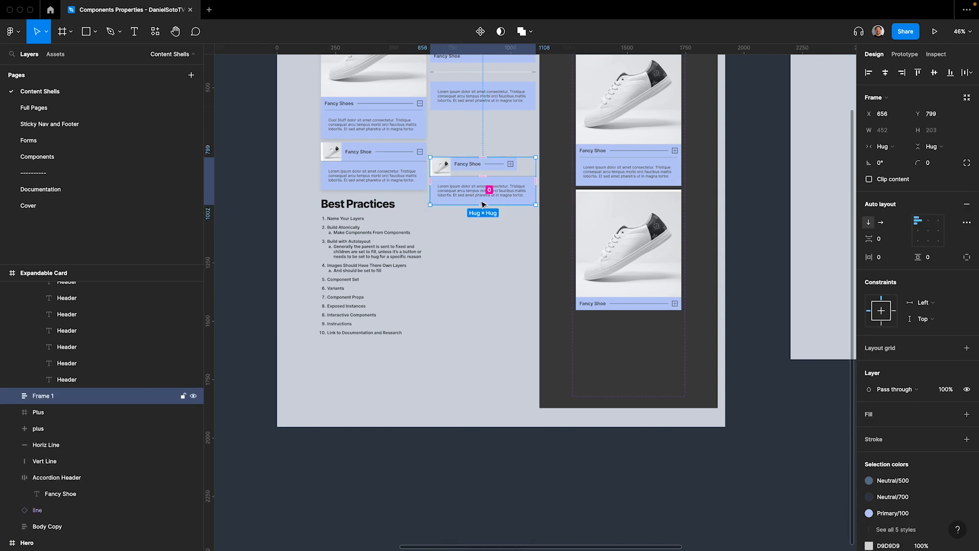
pyautogui.doubleClick(466, 194)
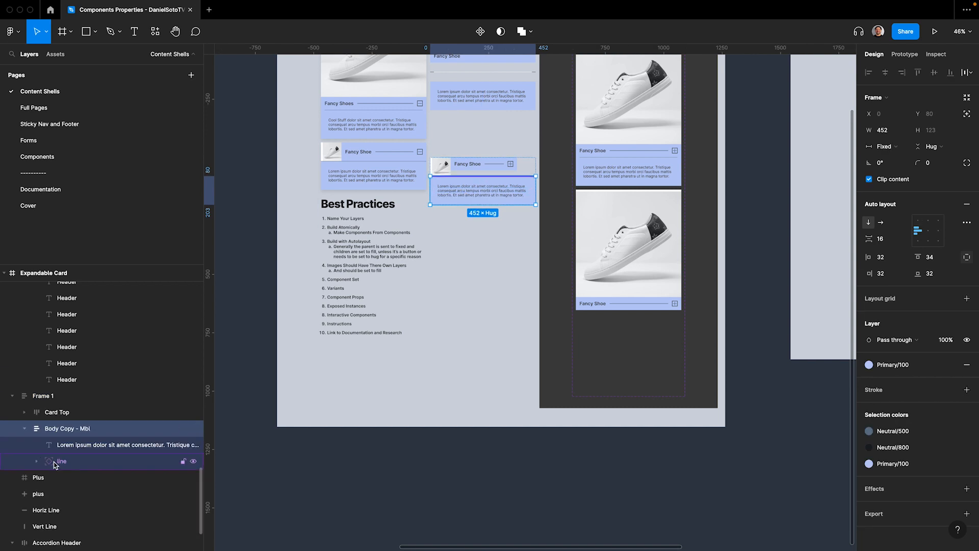
pyautogui.click(482, 96)
pyautogui.scroll(3, 485, 187)
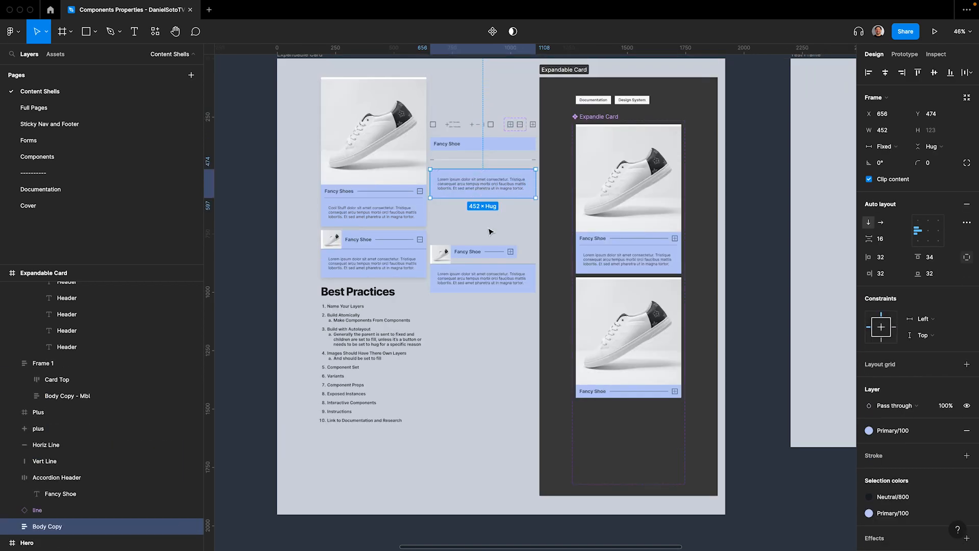
# Set Accordion Header - Mbl inside Card Top to fill its container in both width and height
pyautogui.click(475, 255)
pyautogui.doubleClick(474, 255)
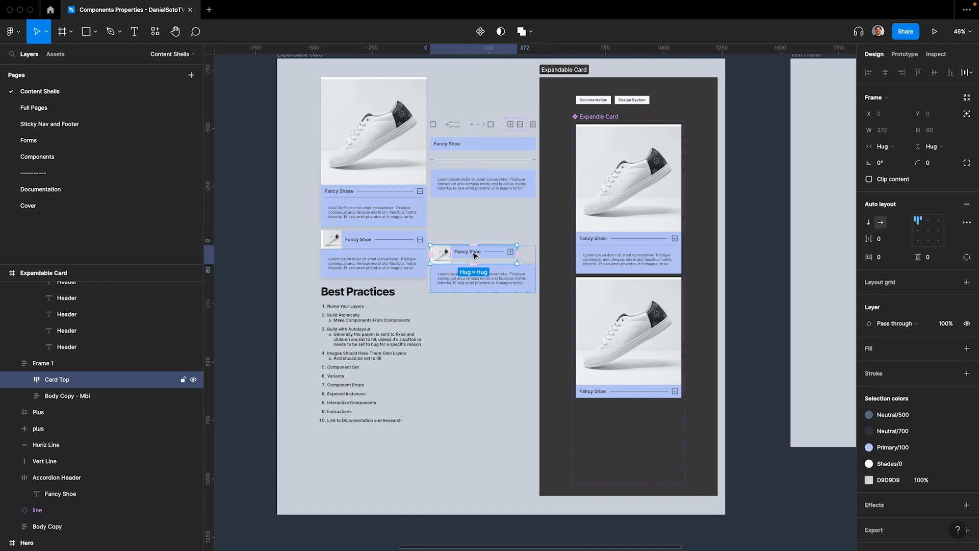
pyautogui.doubleClick(475, 255)
pyautogui.click(882, 147)
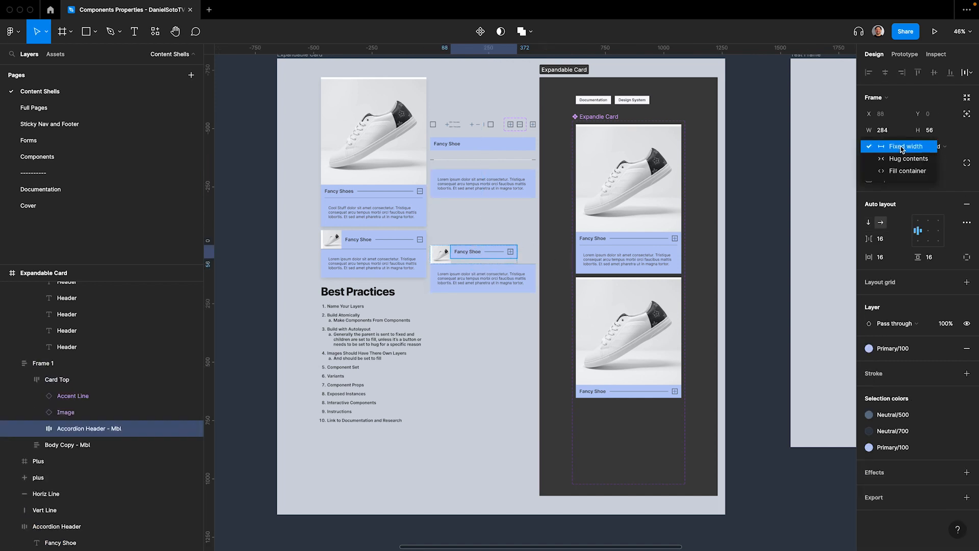
pyautogui.click(890, 173)
pyautogui.click(934, 146)
pyautogui.click(936, 171)
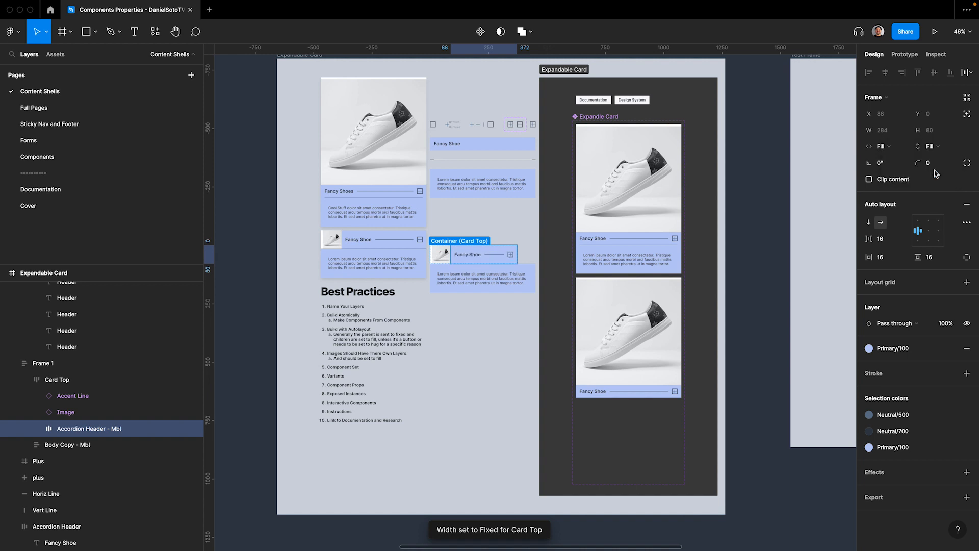
# Set the Card Top frame's width to fill its container
pyautogui.click(70, 380)
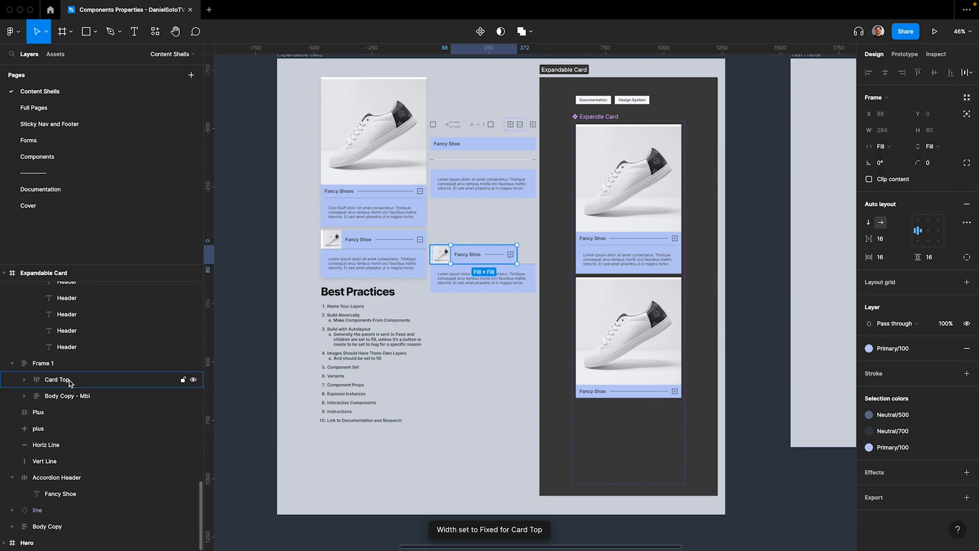
pyautogui.click(905, 148)
pyautogui.click(908, 171)
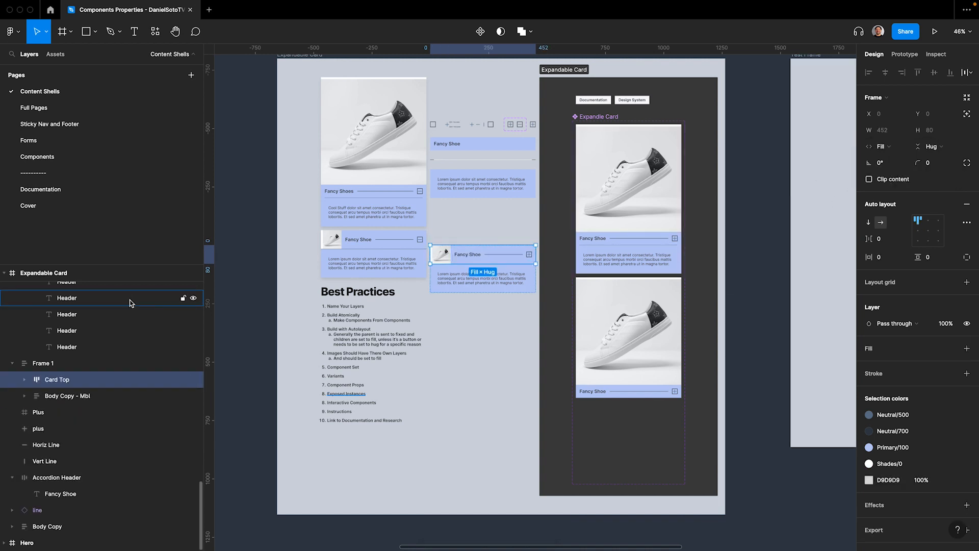
# Give Frame 1 a fixed width and set both Card Top and Body Copy - Mbl to fill its width
pyautogui.click(122, 363)
pyautogui.click(892, 147)
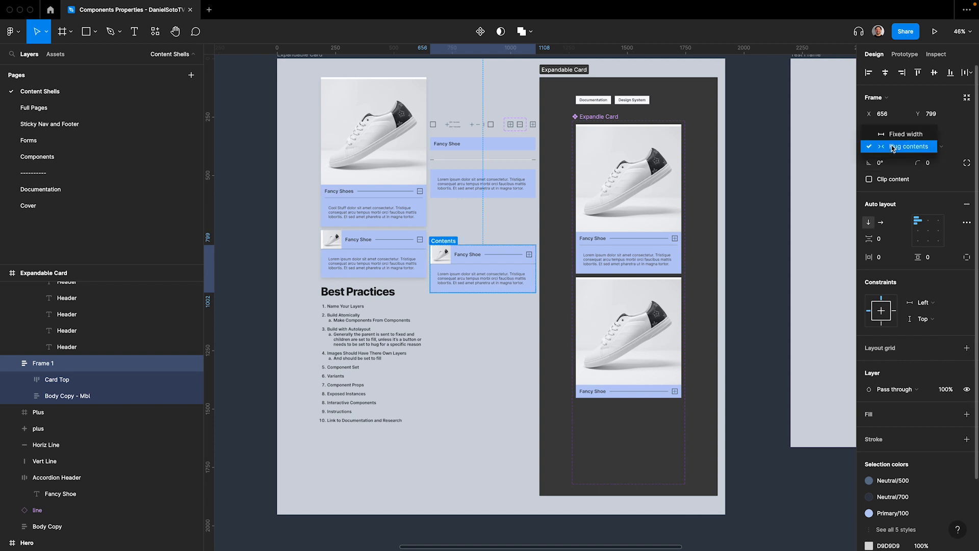
pyautogui.click(898, 135)
pyautogui.press('Return')
pyautogui.click(897, 146)
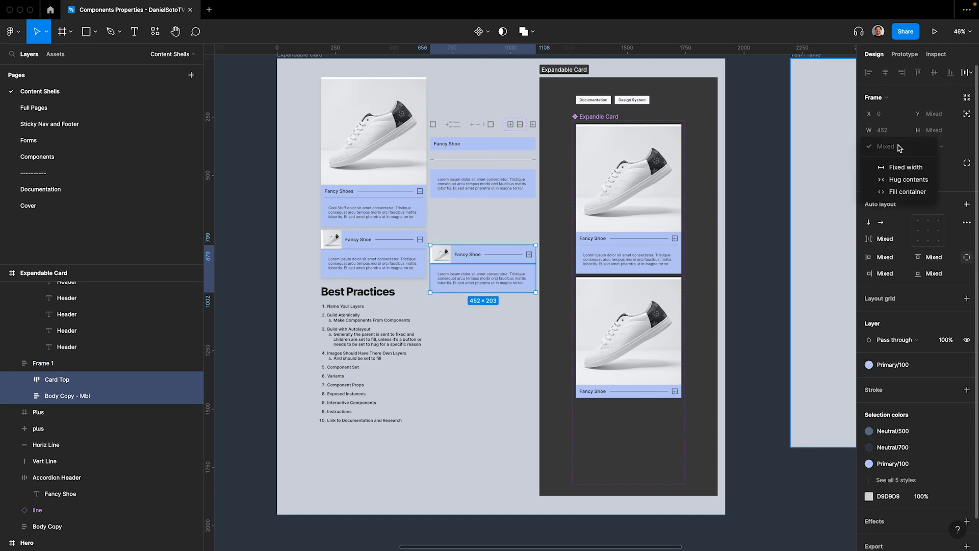
pyautogui.click(900, 195)
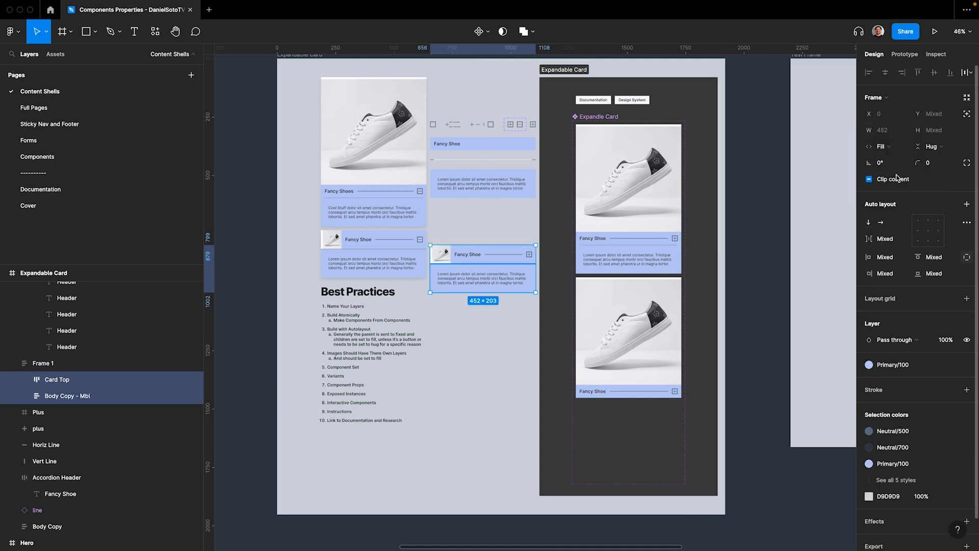
pyautogui.press('Return')
pyautogui.click(91, 398)
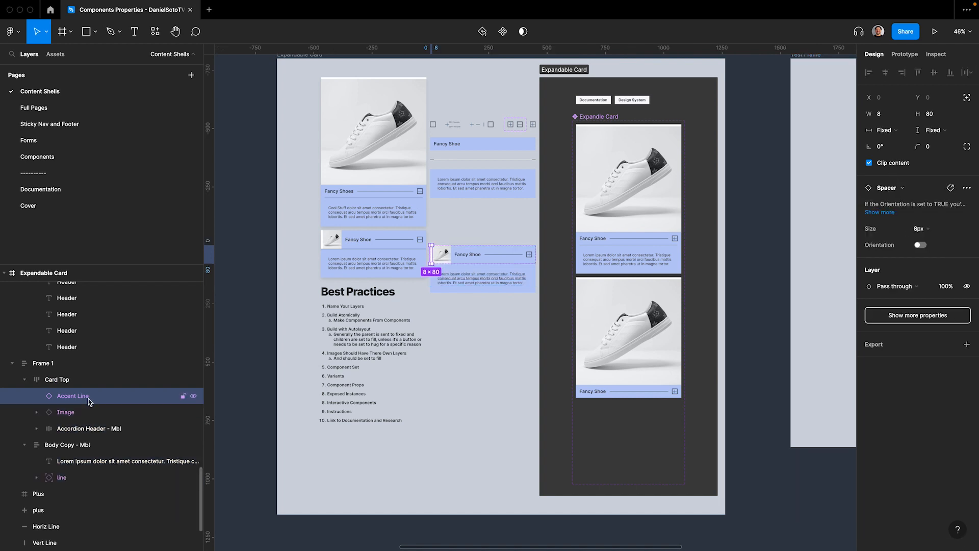
pyautogui.click(87, 413)
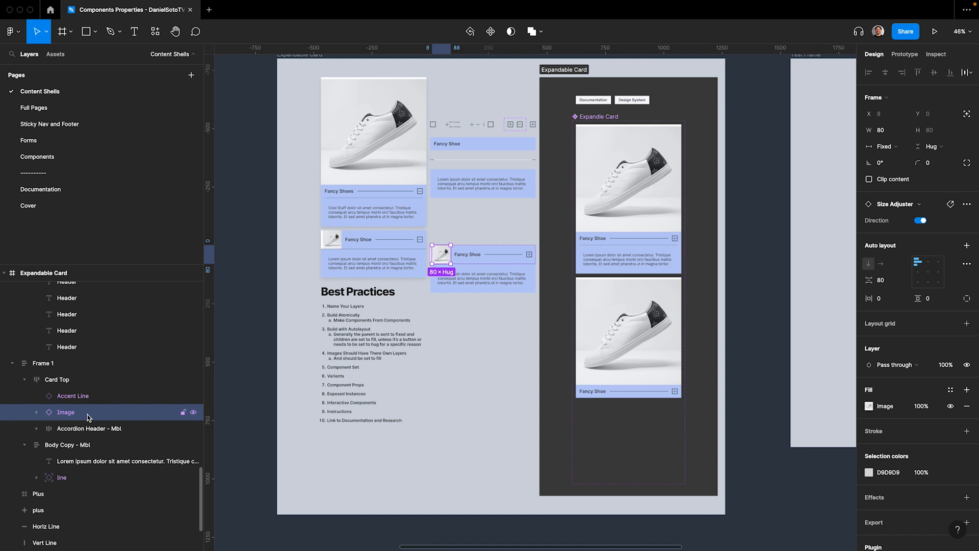
pyautogui.click(356, 344)
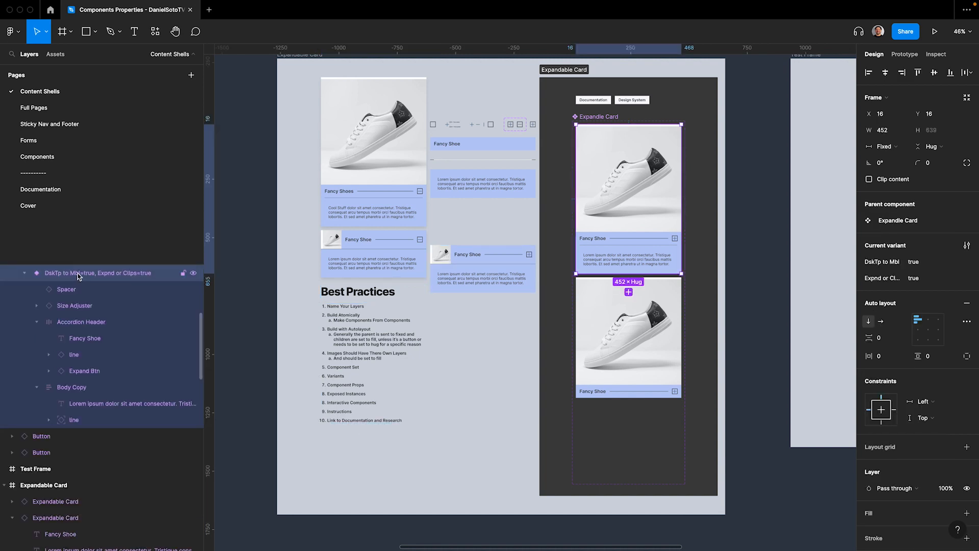
# Turn Frame 1 into a component named "DskTp to Mbl=false, Expnd or Cllps=true", reusing the first variant's name
pyautogui.doubleClick(78, 273)
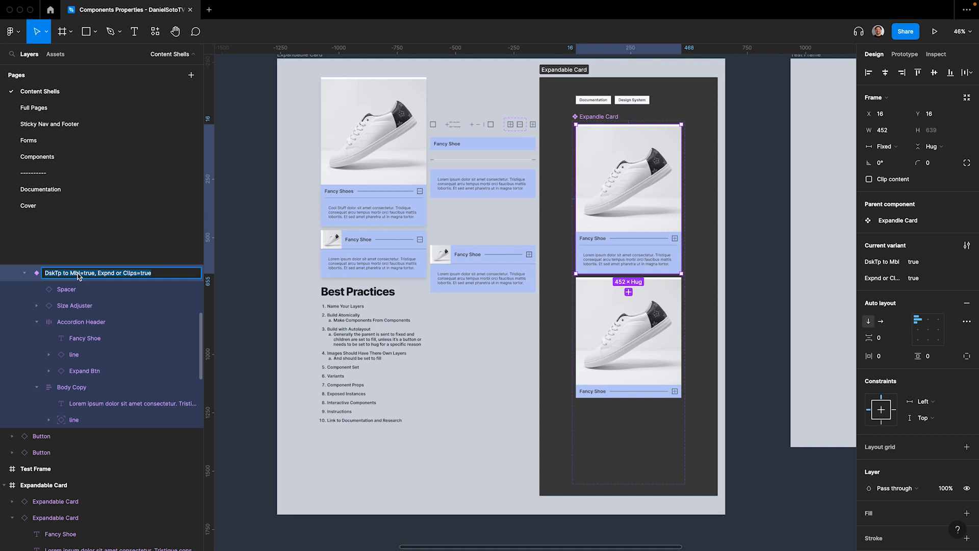
pyautogui.click(477, 257)
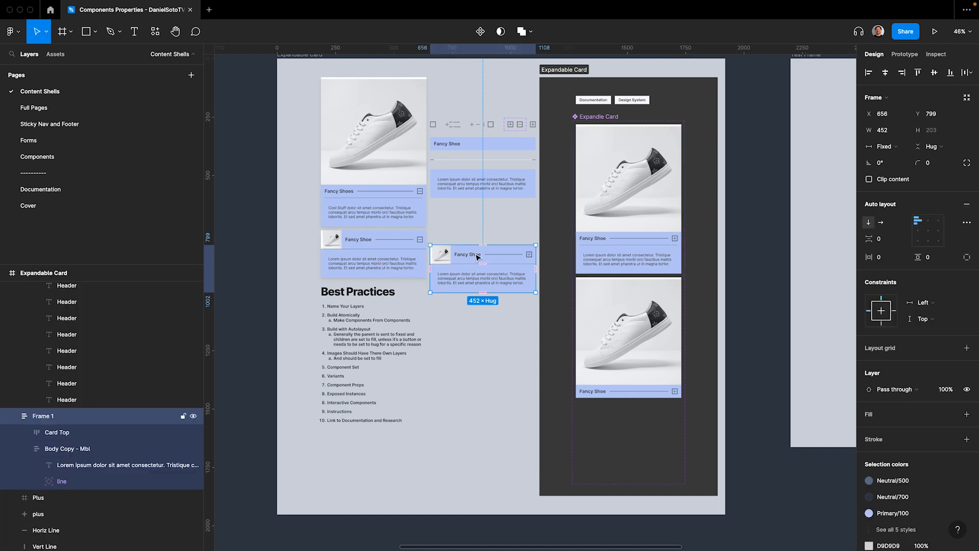
pyautogui.hotkey('ctrl', 'alt', 'k')
pyautogui.doubleClick(55, 416)
pyautogui.write('DskTp to Mbl=true, Expnd or Clps=true')
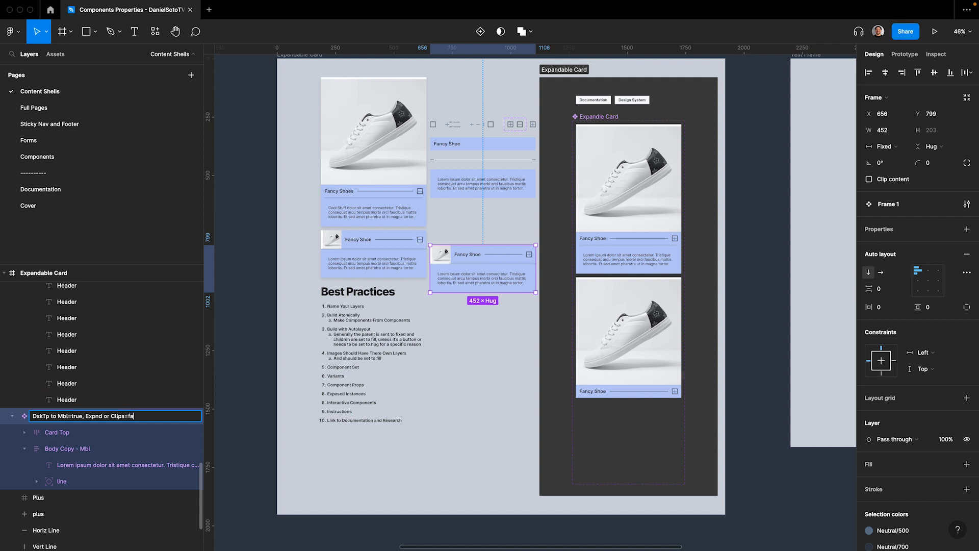
pyautogui.write('false')
pyautogui.press('Return')
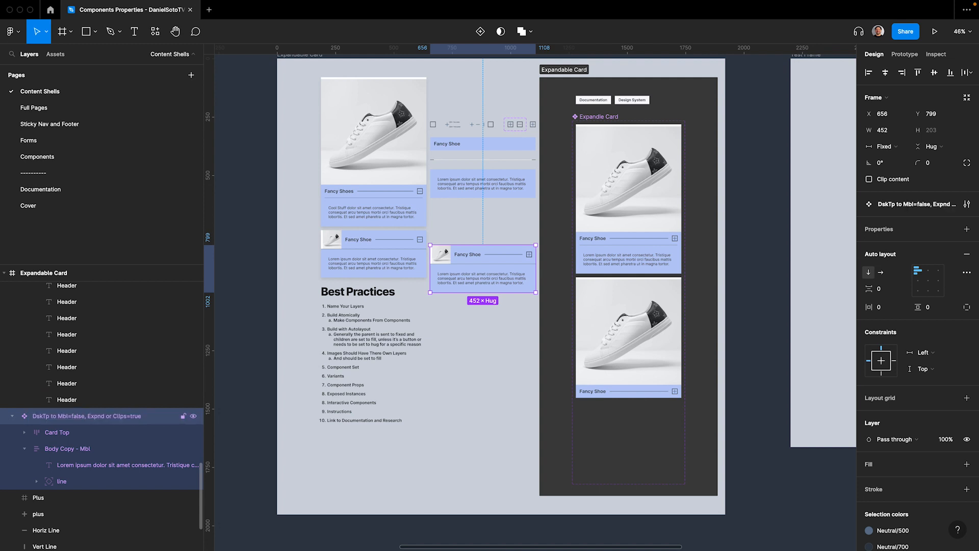
# Move the mobile card component into the card component set below the second variant and add another variant from it
pyautogui.moveTo(471, 265); pyautogui.dragTo(616, 425)
pyautogui.scroll(-5, 616, 425)
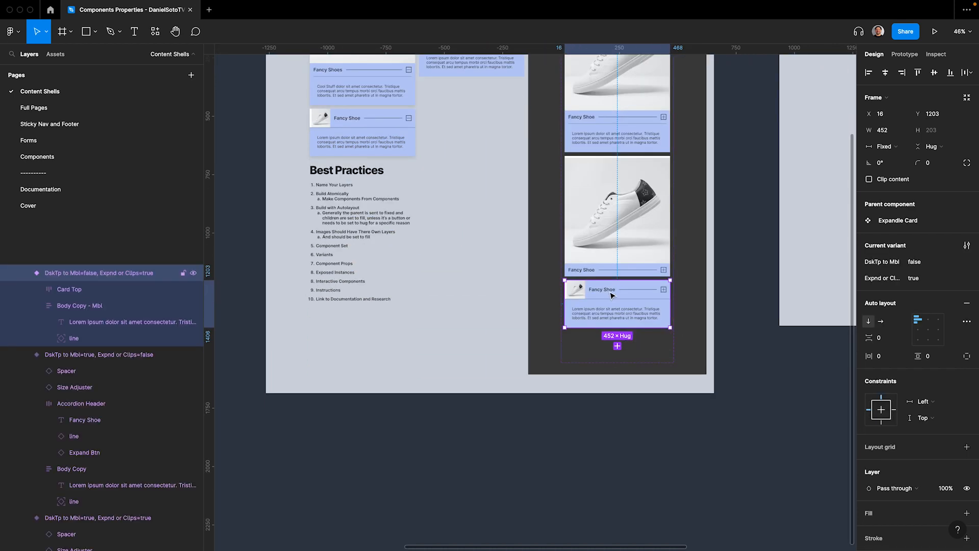
pyautogui.scroll(3, 574, 300)
pyautogui.hscroll(1, 574, 300)
pyautogui.scroll(-4, 566, 275)
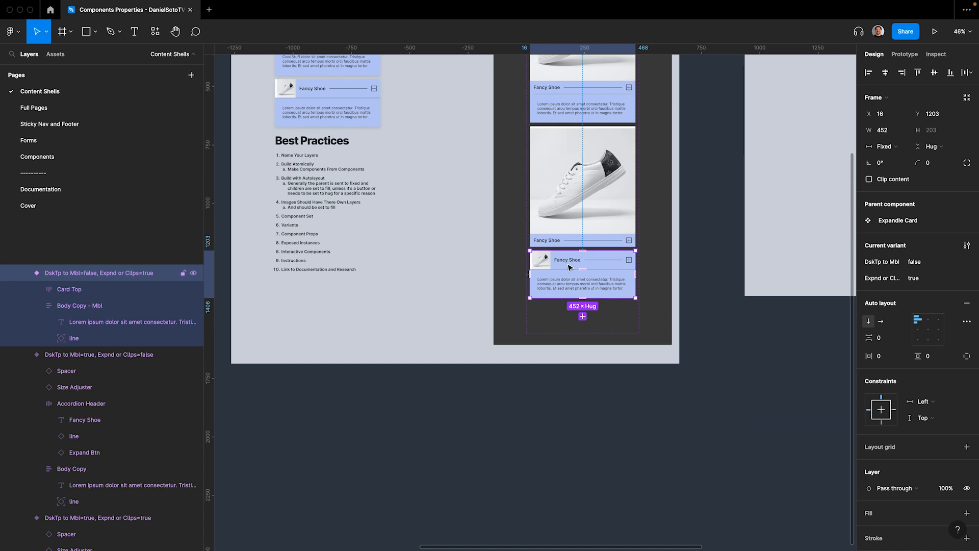
pyautogui.scroll(3, 561, 265)
pyautogui.scroll(-3, 557, 255)
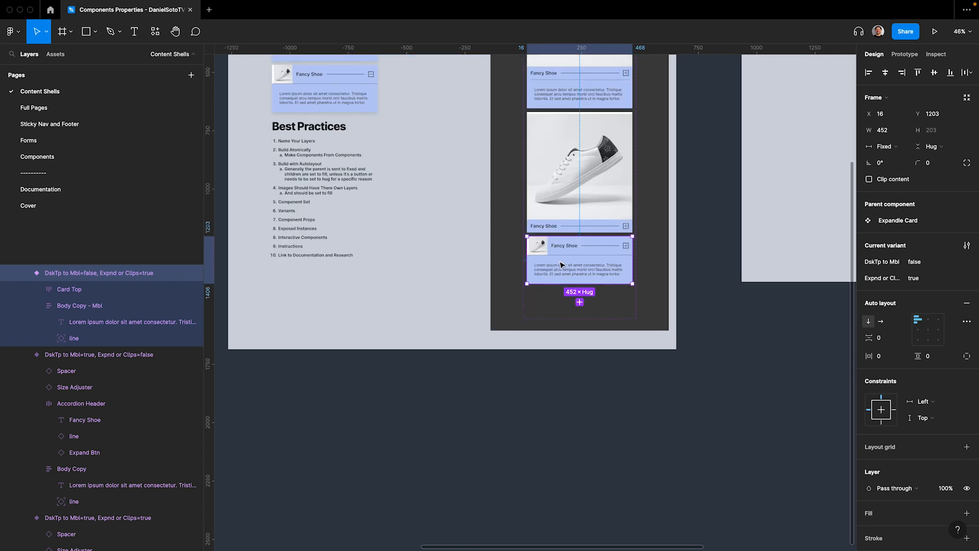
pyautogui.click(580, 302)
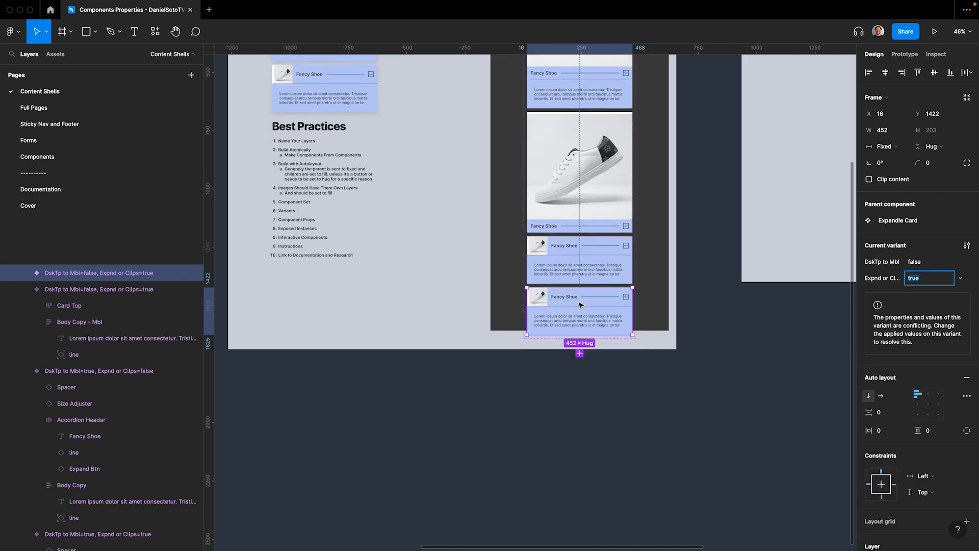
# Set the height of the Body Copy - Mbl frame in the lowest mobile variant to .0001
pyautogui.click(573, 310)
pyautogui.click(932, 146)
pyautogui.click(933, 135)
pyautogui.click(930, 130)
pyautogui.press('BackSpace')
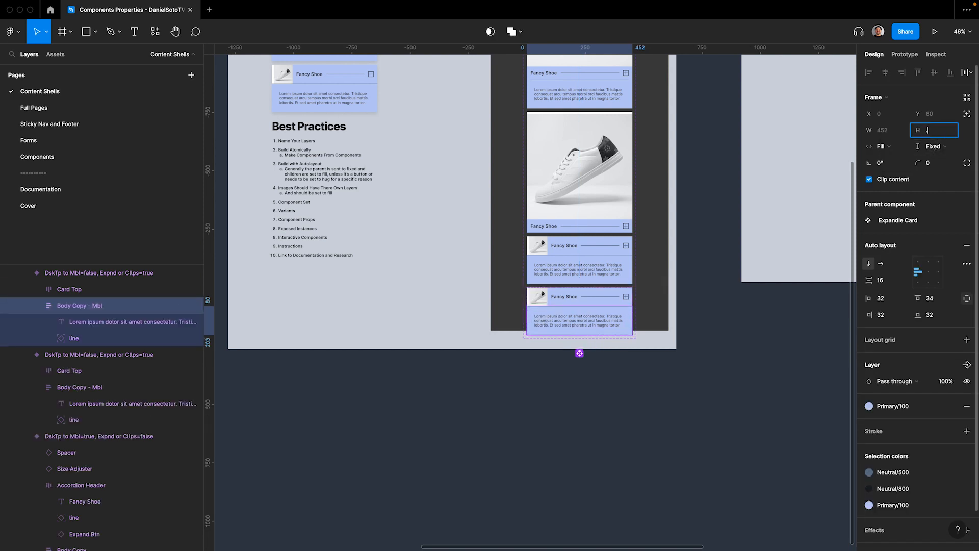
pyautogui.write('.0001')
pyautogui.press('Return')
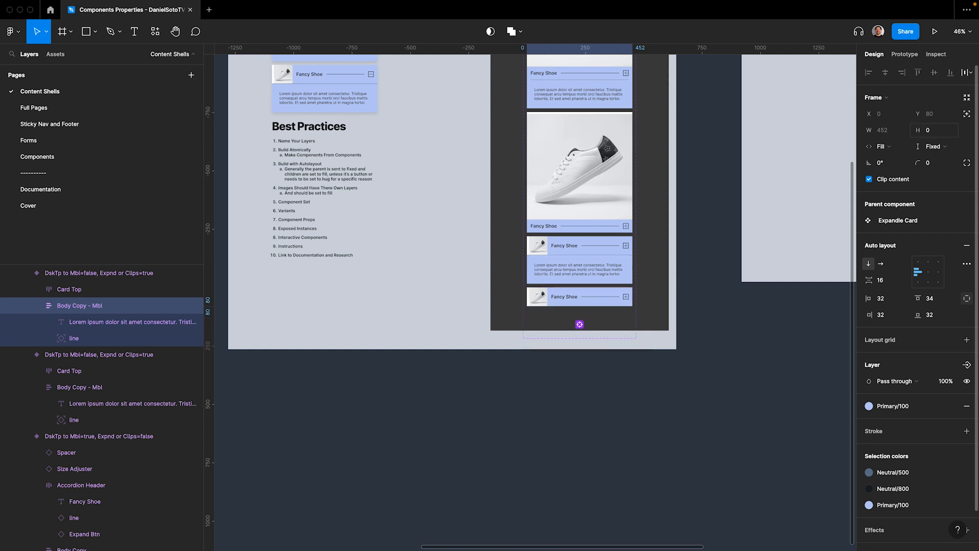
# Resize the Expandle Card component set to fit its variants and bring the whole Expandable Card frame into view
pyautogui.scroll(5, 651, 199)
pyautogui.scroll(1, 606, 141)
pyautogui.click(606, 197)
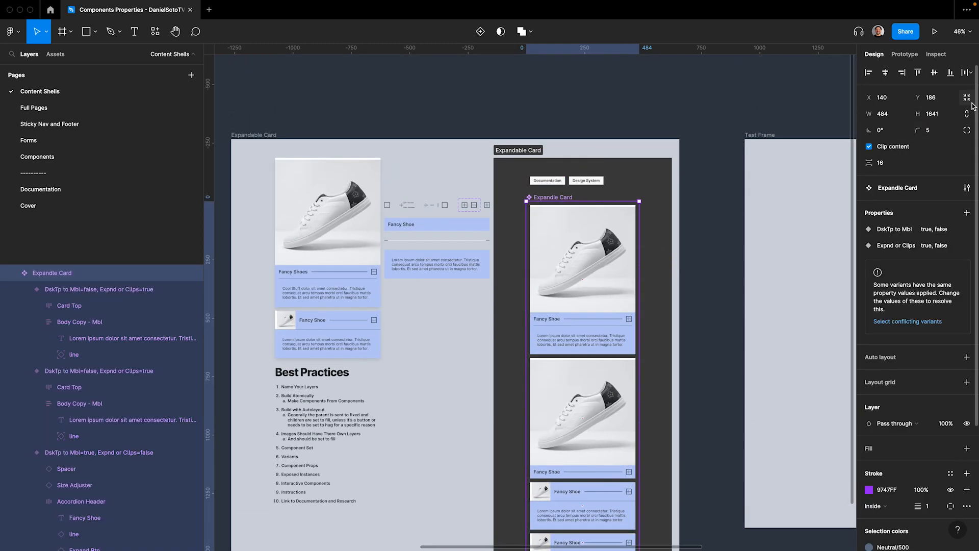
pyautogui.scroll(-3, 643, 182)
pyautogui.hscroll(-1, 642, 182)
pyautogui.scroll(1, 641, 182)
pyautogui.scroll(2, 396, 62)
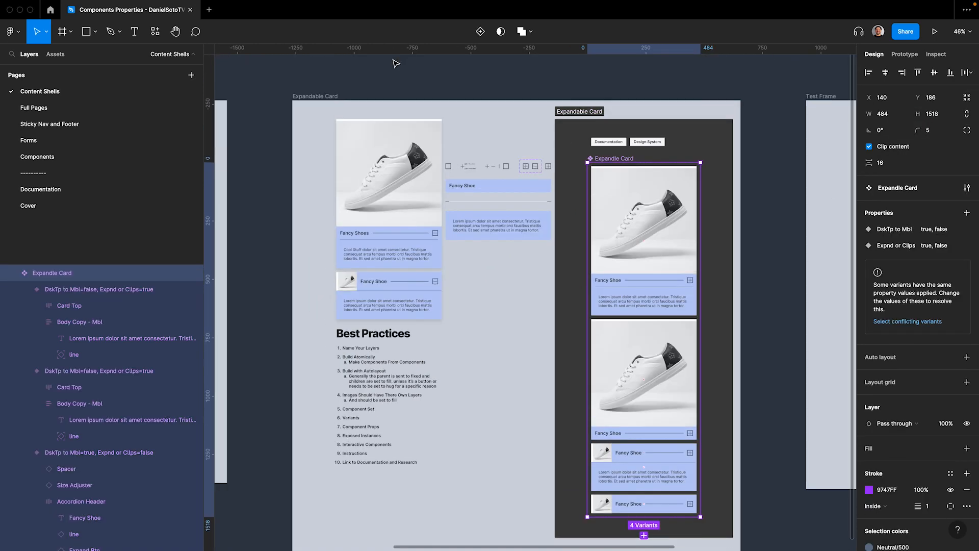
pyautogui.click(317, 97)
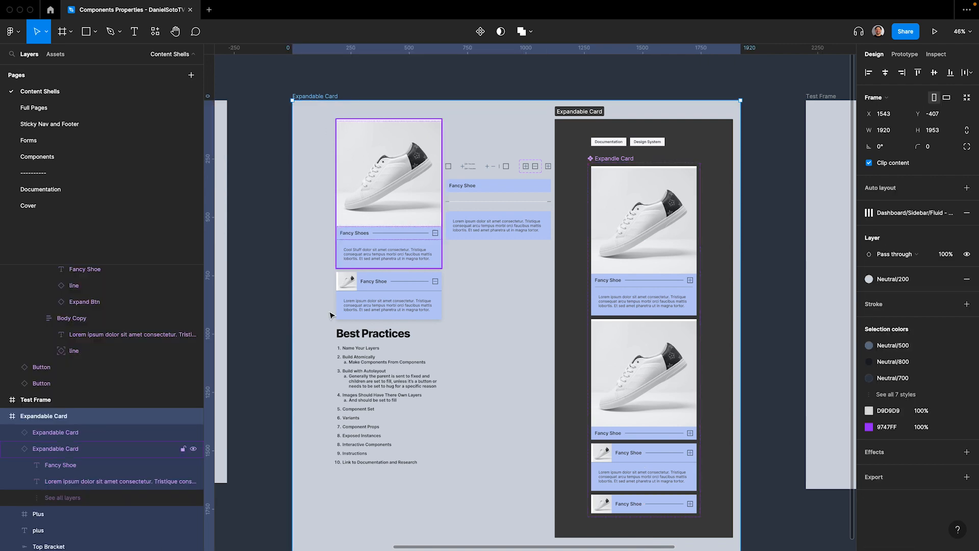
pyautogui.hotkey('shift', '2')
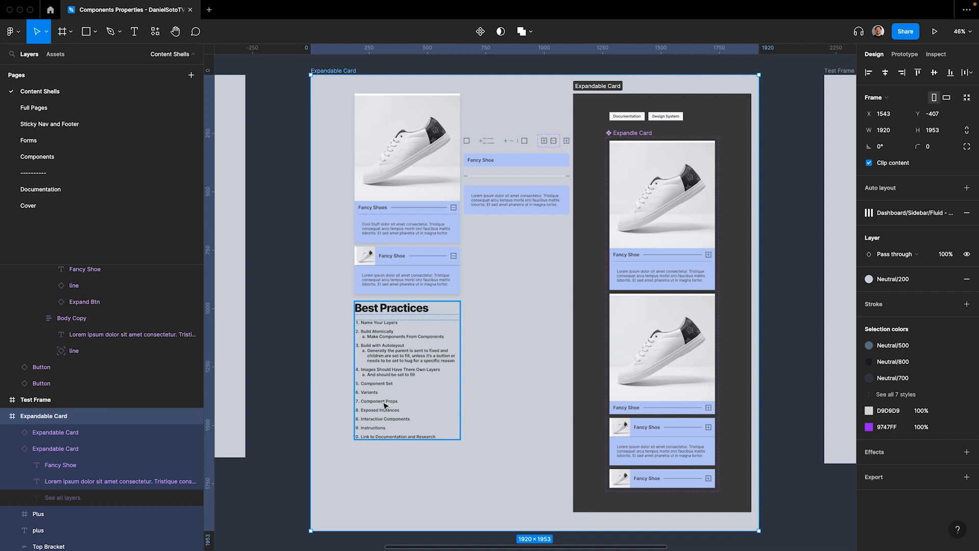
# Create a text property called Name with the value "Fancy Shoes" from the title text of both desktop variants
pyautogui.keyDown('super'); pyautogui.click(626, 257); pyautogui.keyUp('super')
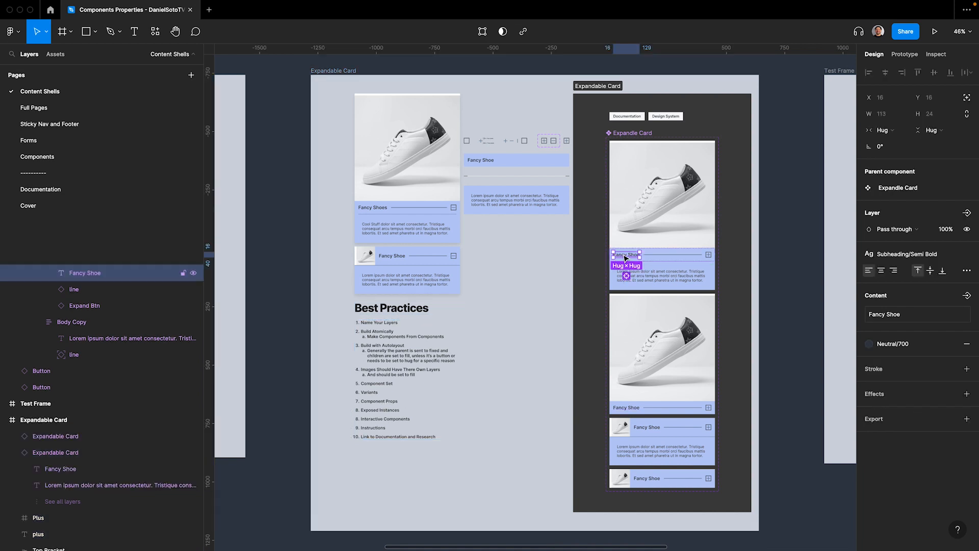
pyautogui.press('super+alt+a')
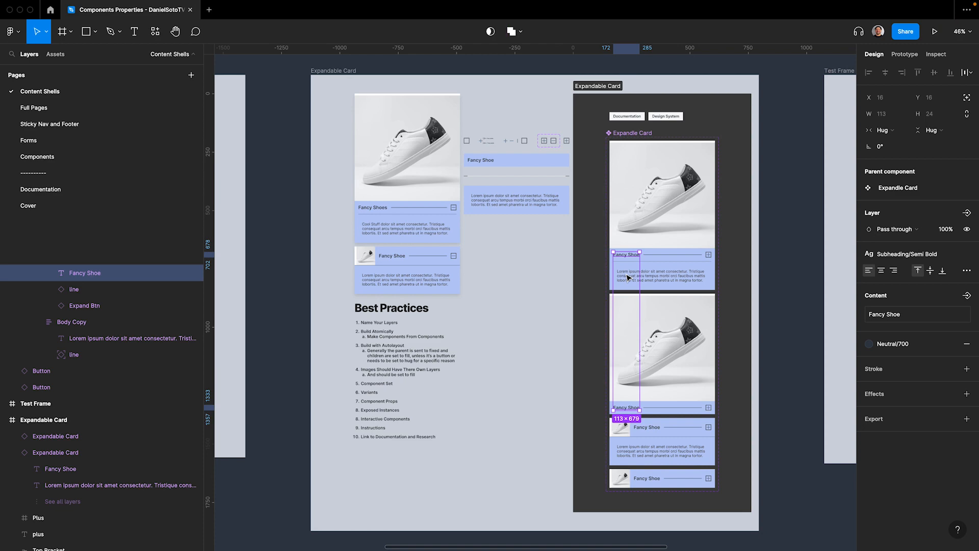
pyautogui.click(967, 296)
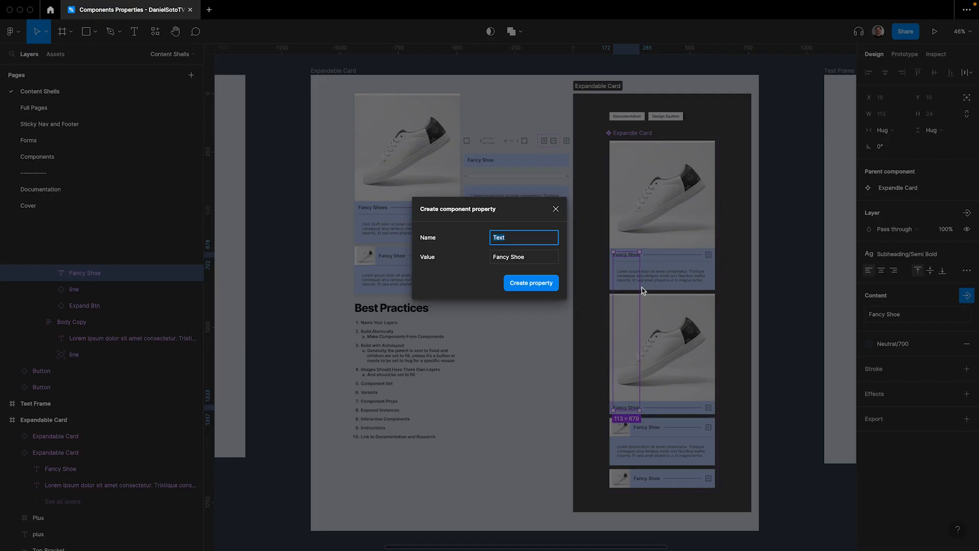
pyautogui.write('Name')
pyautogui.click(528, 257)
pyautogui.click(528, 258)
pyautogui.write('s')
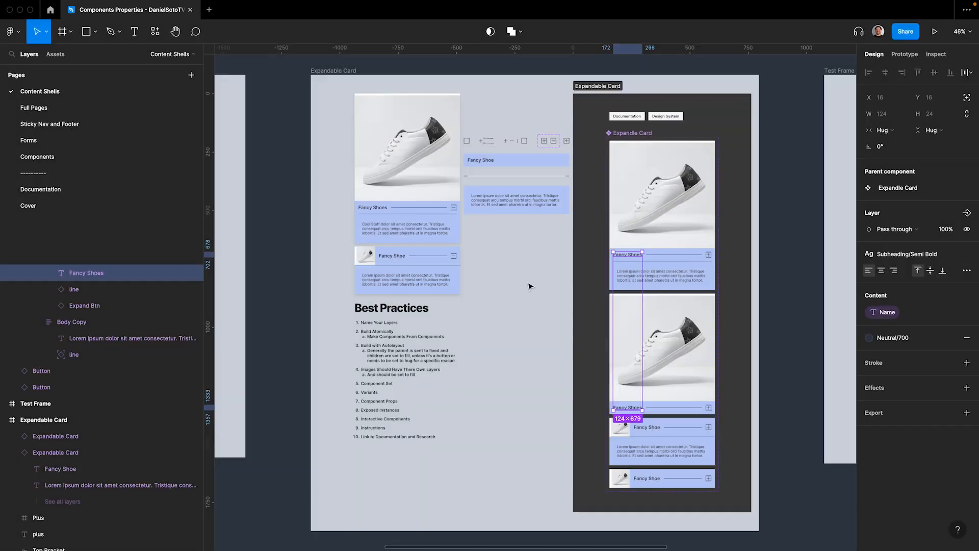
pyautogui.click(530, 287)
# Select the title text inside the Accordion Header - Mbl of the expanded mobile variant
pyautogui.click(647, 431)
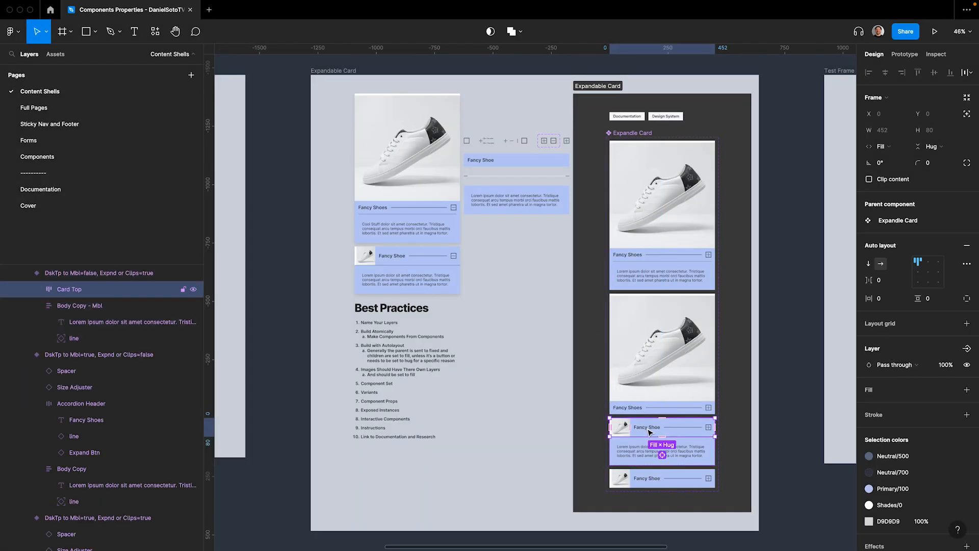
pyautogui.click(36, 289)
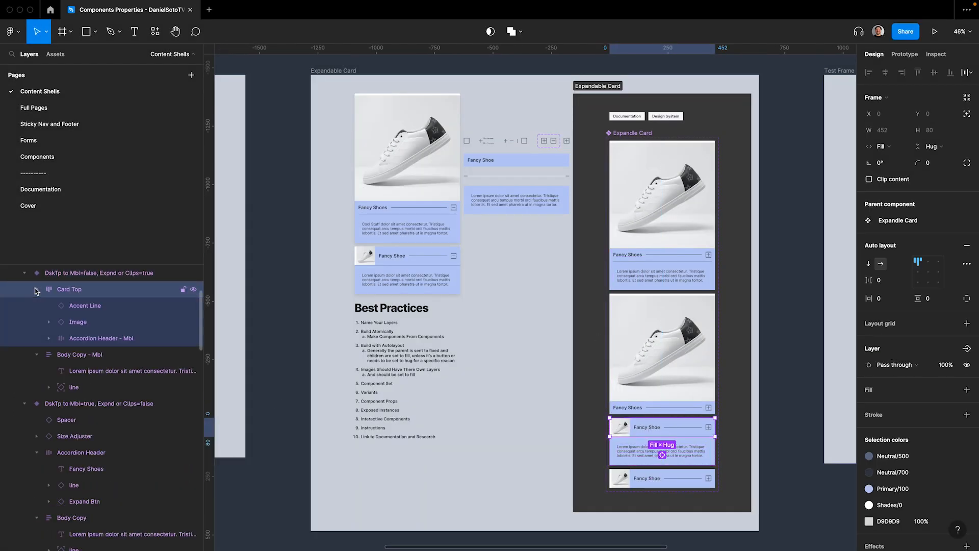
pyautogui.click(35, 289)
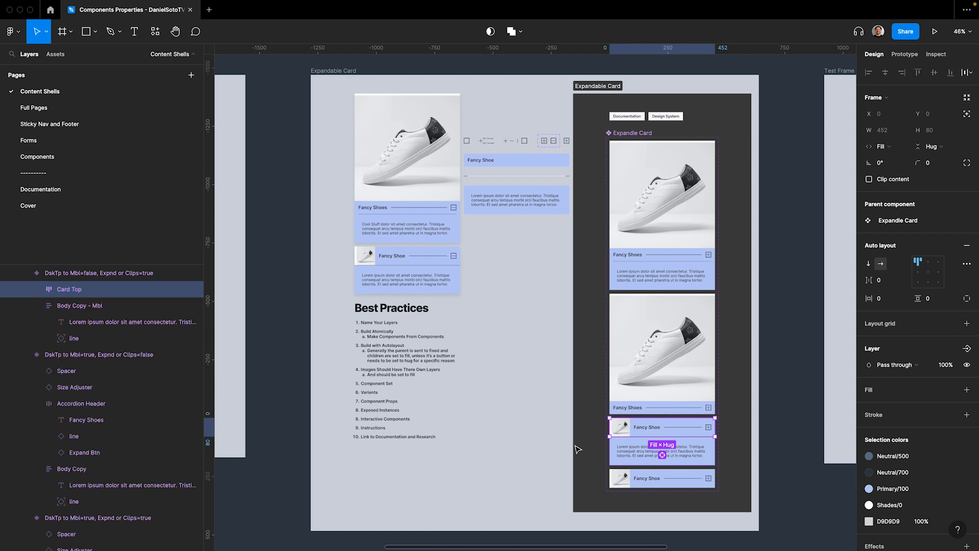
pyautogui.doubleClick(644, 431)
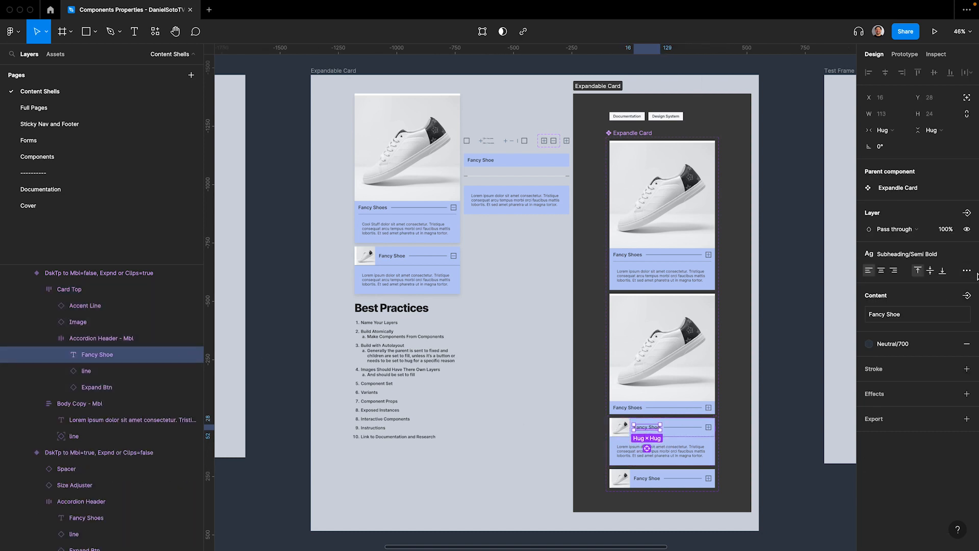
pyautogui.click(967, 299)
pyautogui.click(890, 316)
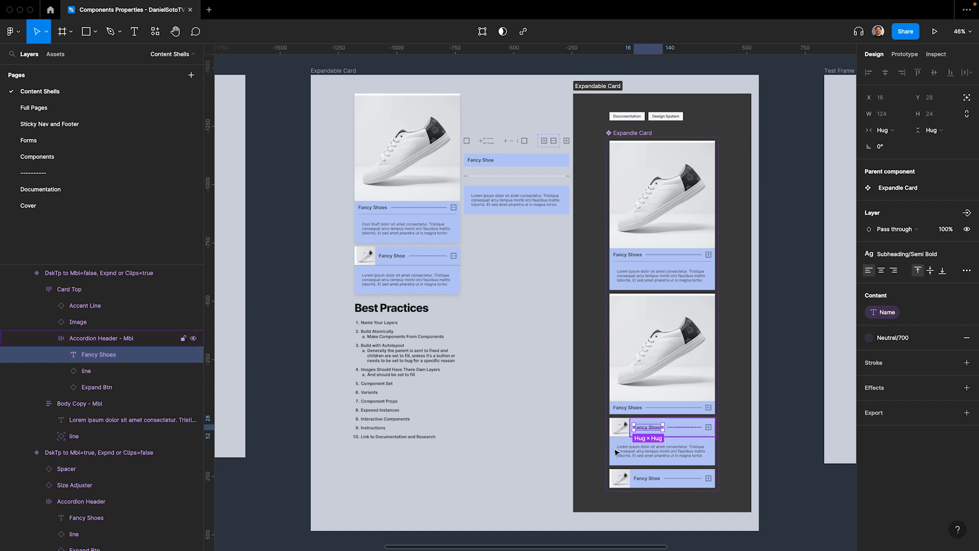
pyautogui.press('super+z')
pyautogui.press('super+z')
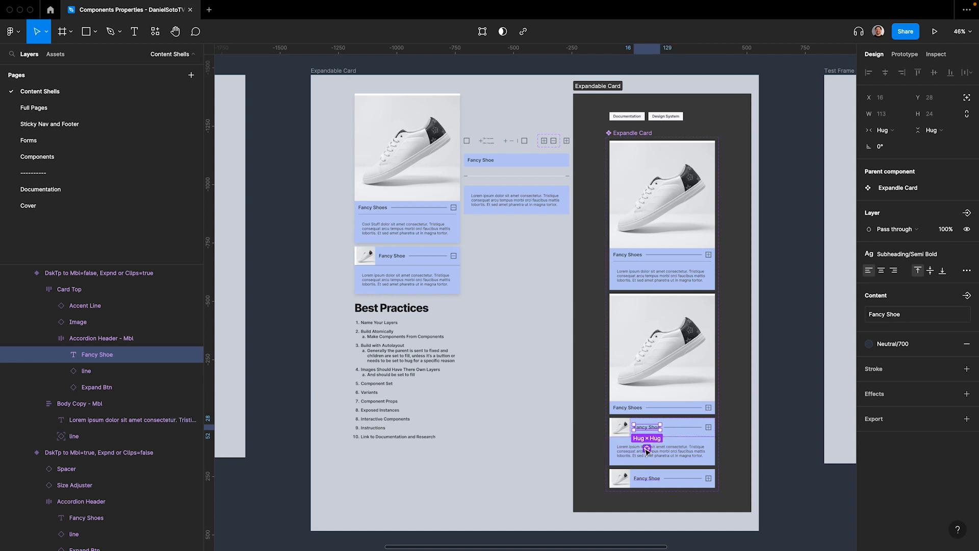
# Link the title text of both mobile variants to the existing Name property
pyautogui.click(967, 295)
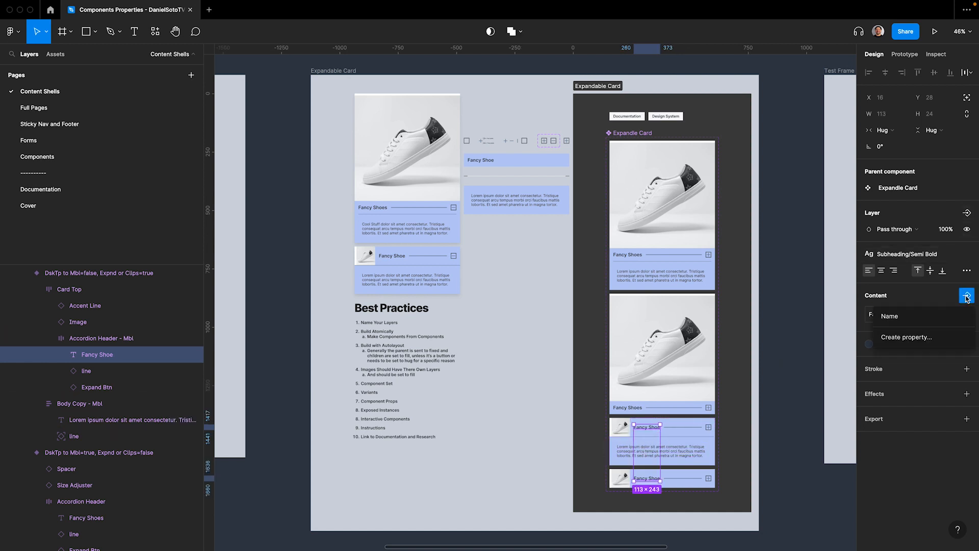
pyautogui.click(901, 317)
# Create a text property called Body Copy from the lorem ipsum text of both desktop variants
pyautogui.click(662, 276)
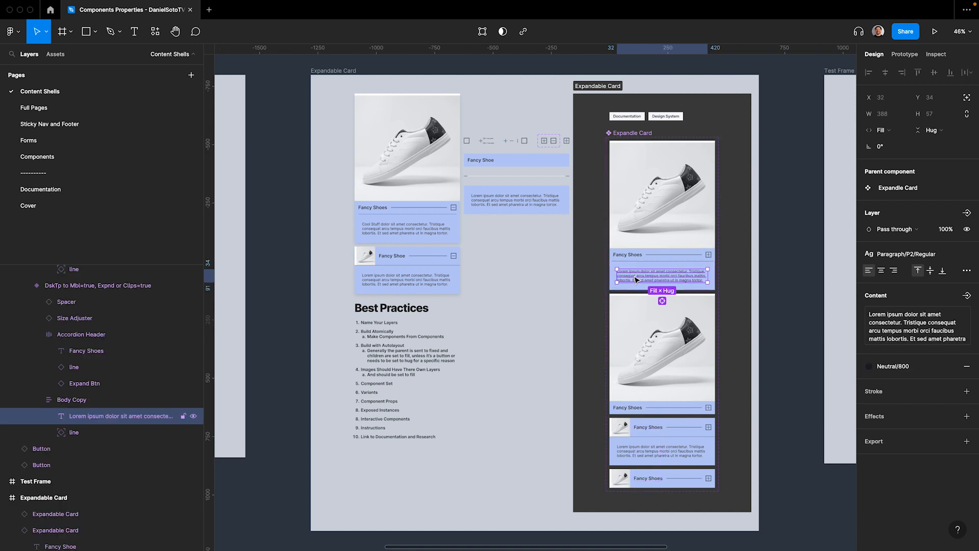
pyautogui.click(967, 295)
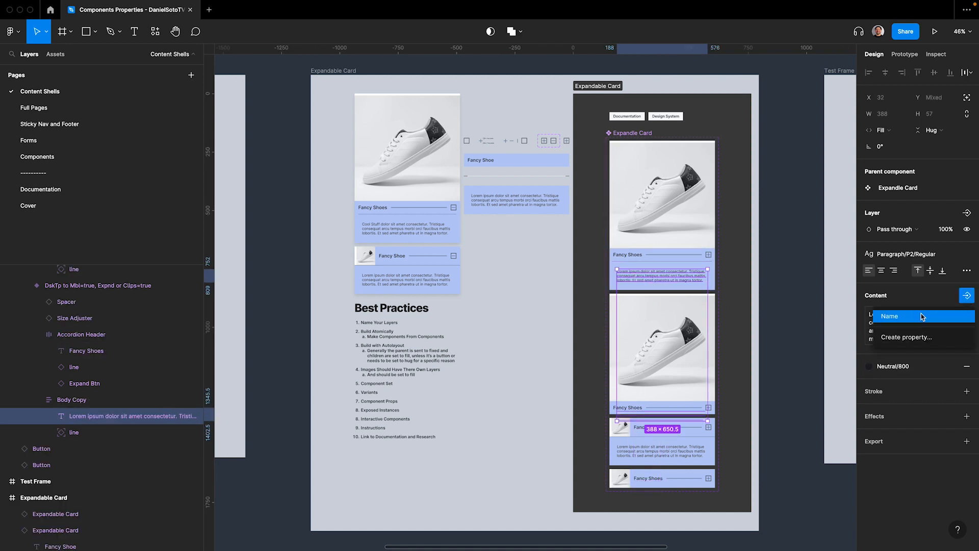
pyautogui.click(912, 332)
pyautogui.write('Body Copy')
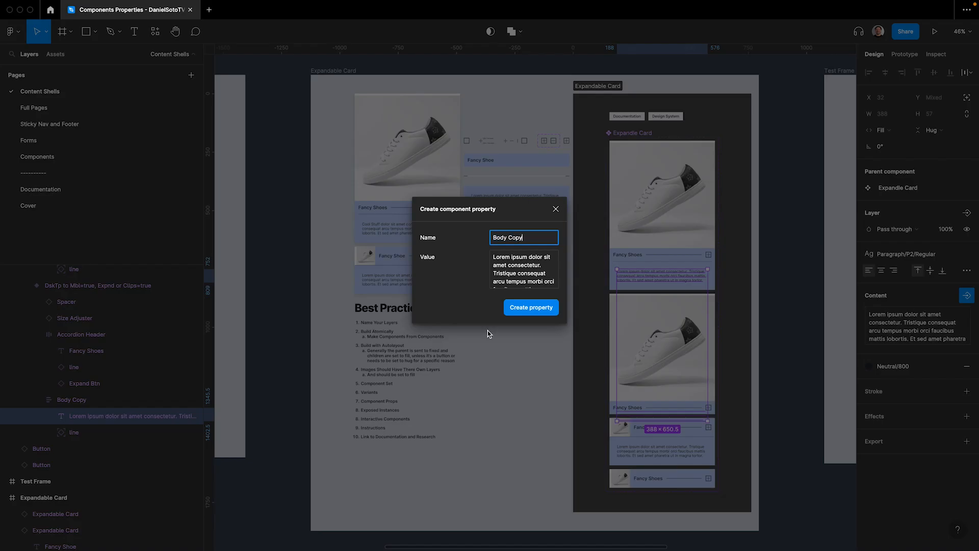
pyautogui.click(531, 308)
# Link the lorem ipsum text of both mobile variants to the Body Copy property
pyautogui.click(656, 451)
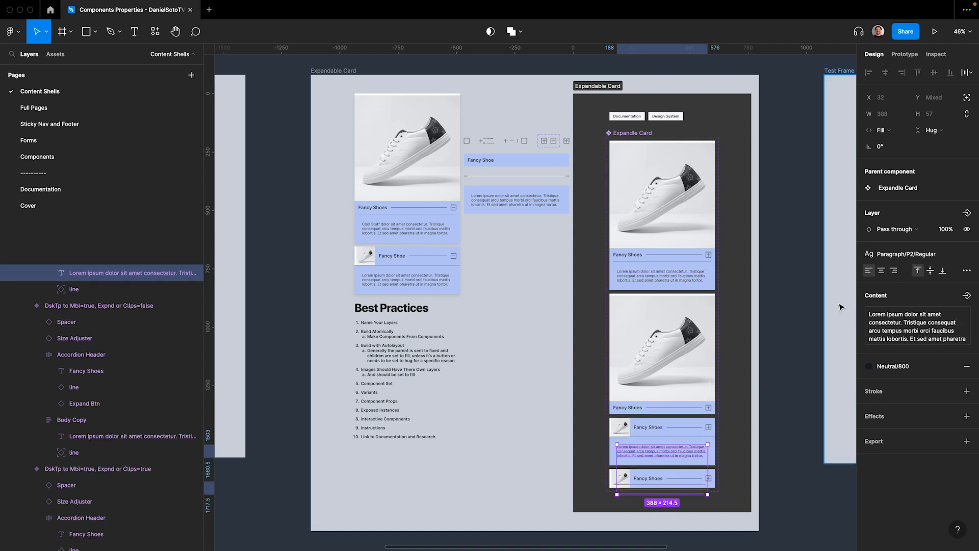
pyautogui.click(967, 295)
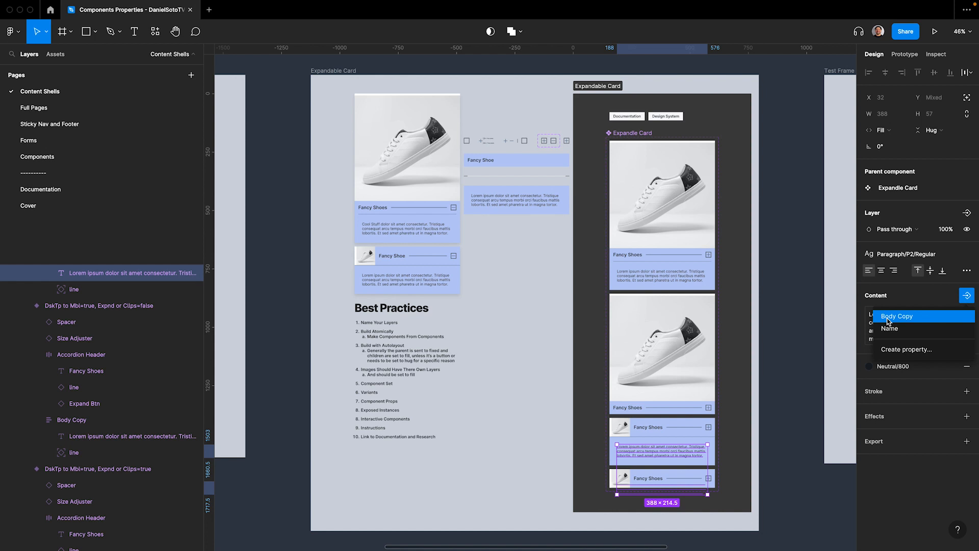
pyautogui.click(888, 317)
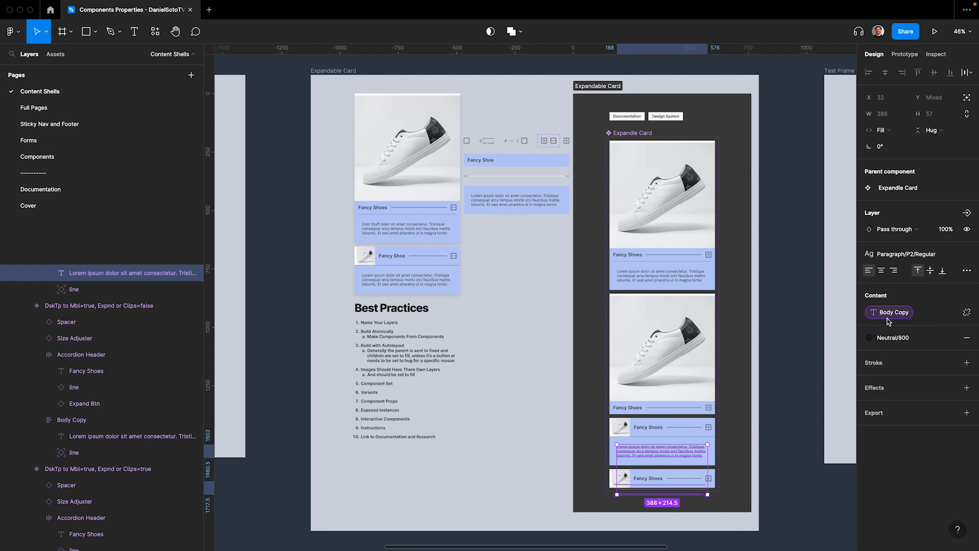
# Rename the Expandle Card component set to "YT Expandle Card"
pyautogui.click(62, 276)
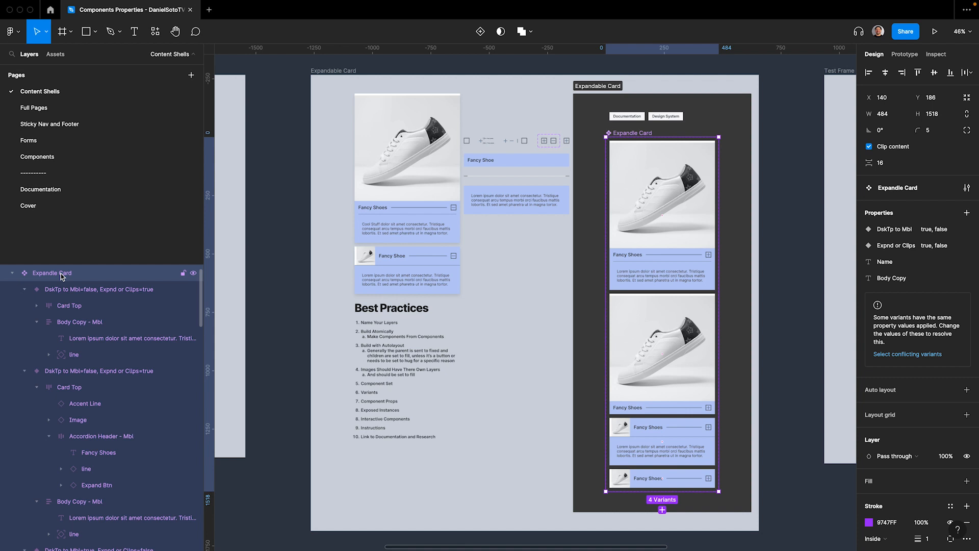
pyautogui.doubleClick(62, 274)
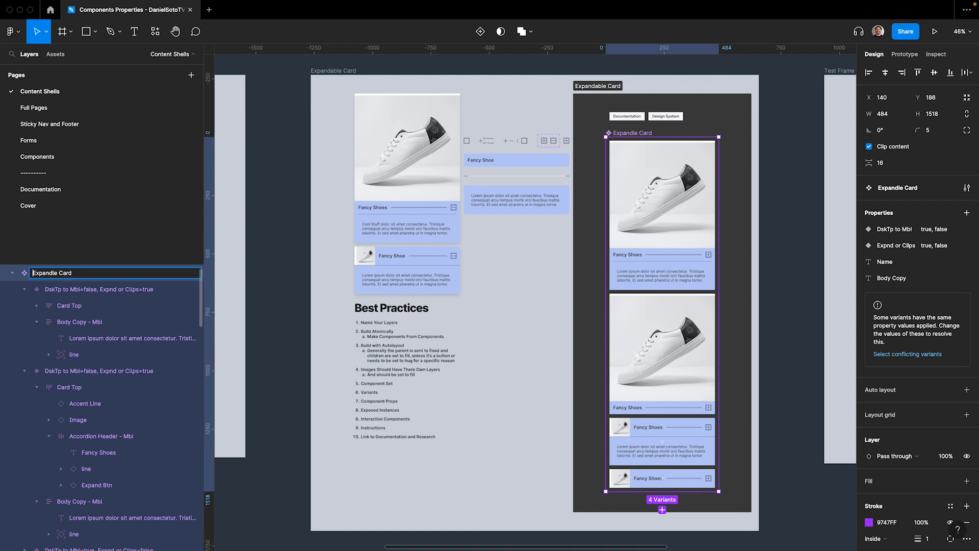
pyautogui.write('T')
pyautogui.hotkey('ctrl', 'a')
pyautogui.press('Return')
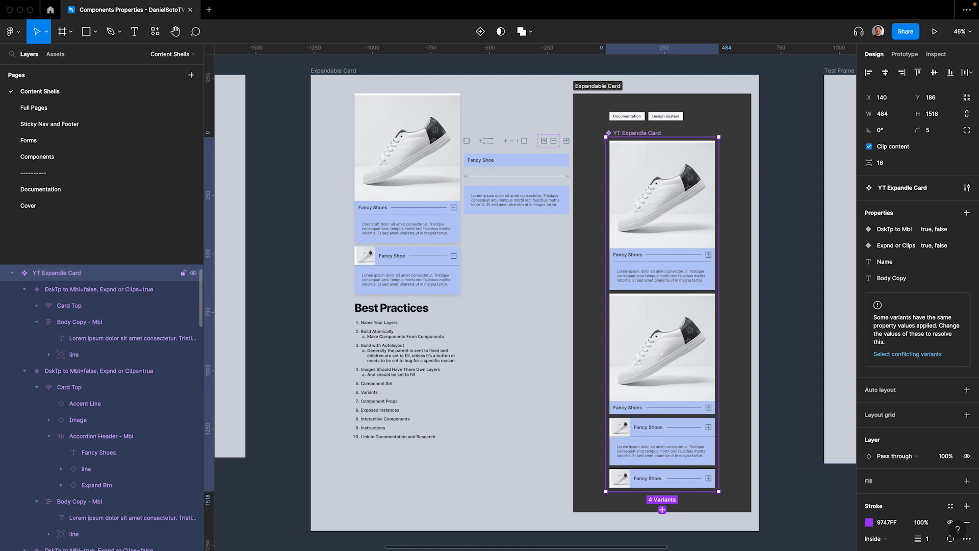
# Insert an instance of YT Expandle Card into the Test Frame and center it horizontally and vertically
pyautogui.click(344, 71)
pyautogui.press('n')
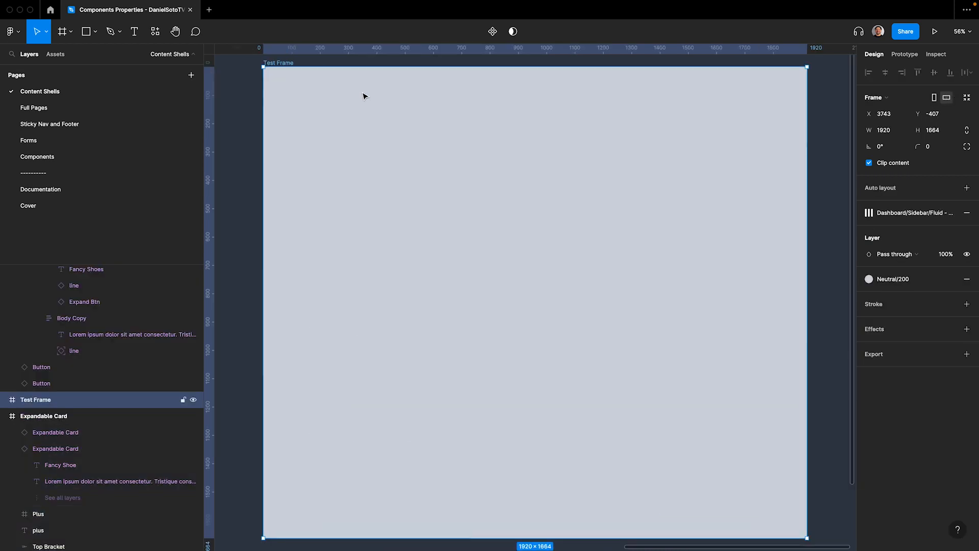
pyautogui.hotkey('shift', 'i')
pyautogui.write('yt')
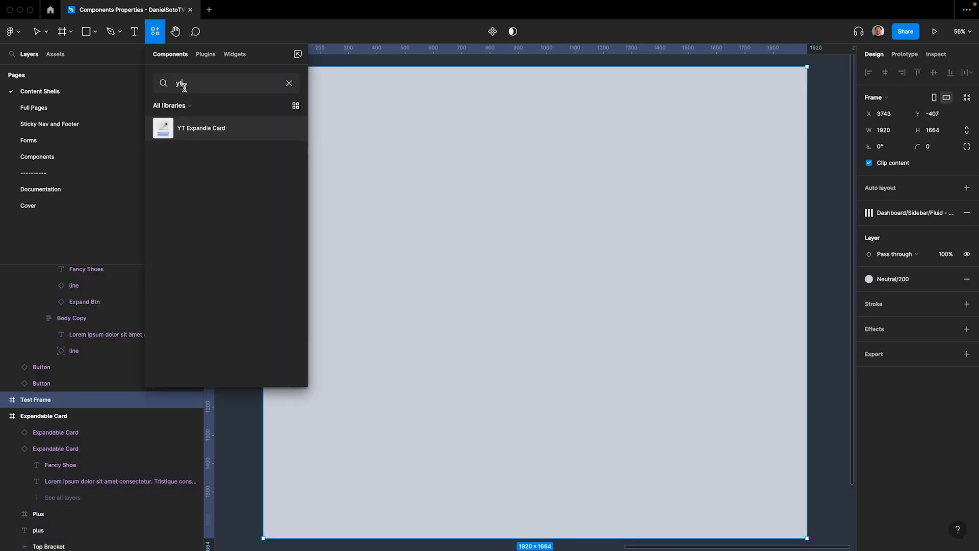
pyautogui.moveTo(162, 134); pyautogui.dragTo(607, 262)
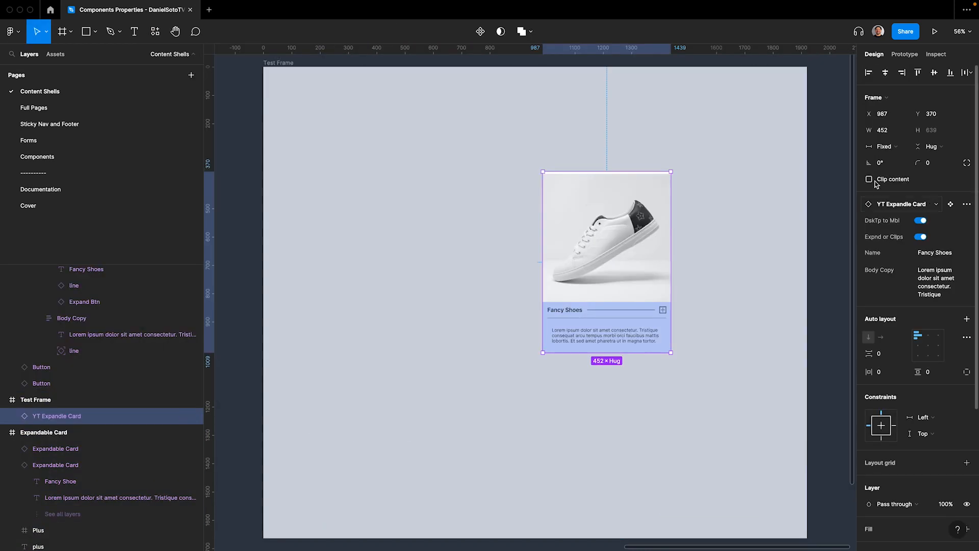
pyautogui.click(888, 74)
pyautogui.click(934, 73)
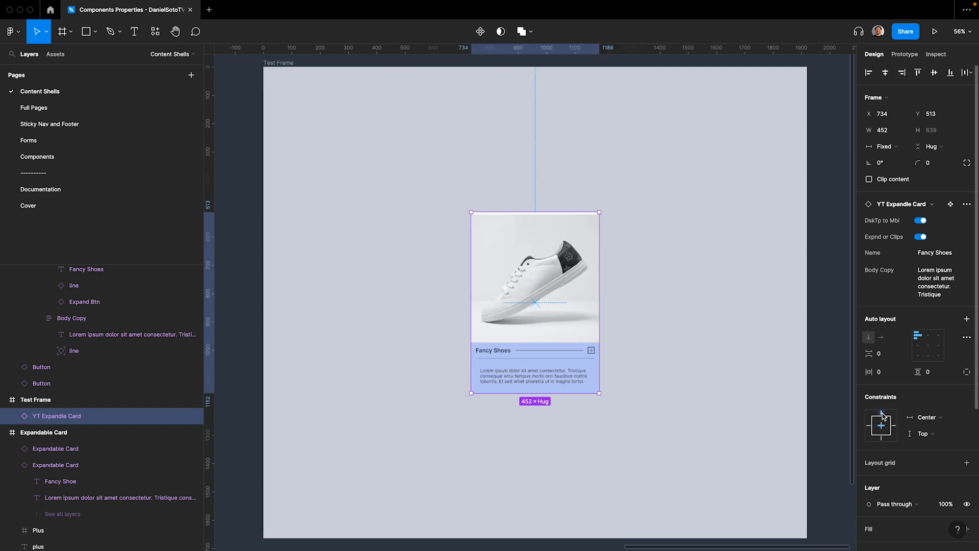
# Duplicate the card instance beside the original and turn off DskTp to Mbl on the mobile copy
pyautogui.press('super+d')
pyautogui.click(921, 220)
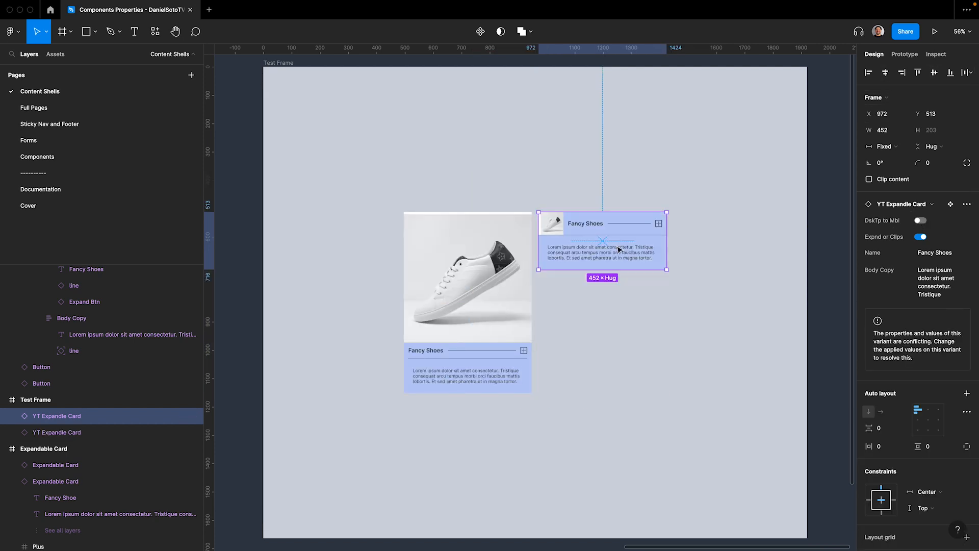
# Try widening the mobile and desktop card instances in the Test Frame, undoing each resize
pyautogui.moveTo(668, 245); pyautogui.dragTo(706, 247)
pyautogui.hotkey('ctrl', 'z')
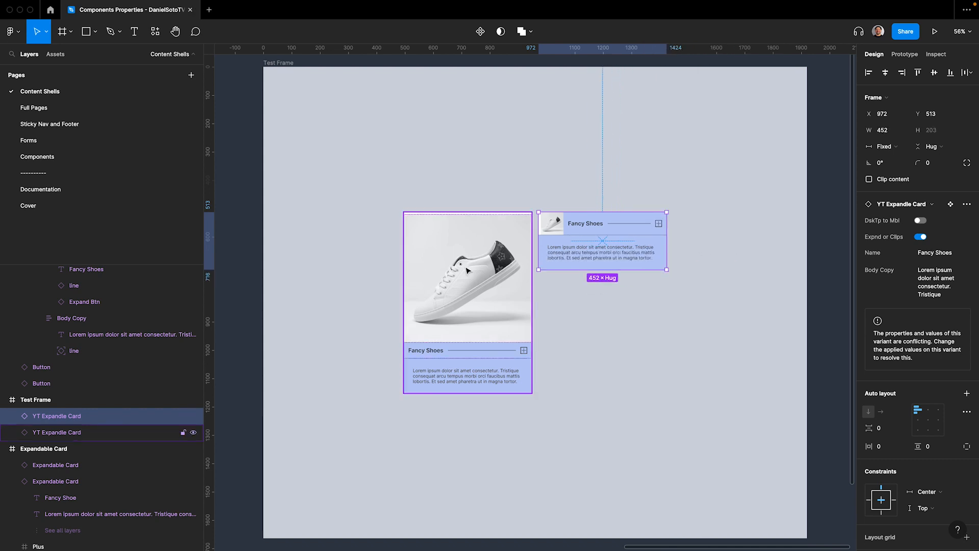
pyautogui.click(407, 276)
pyautogui.moveTo(404, 274); pyautogui.dragTo(359, 279)
pyautogui.hotkey('ctrl', 'z')
# Turn off the State property of the Expand Btn in the expanded desktop and expanded mobile variants
pyautogui.hscroll(-9, 523, 272)
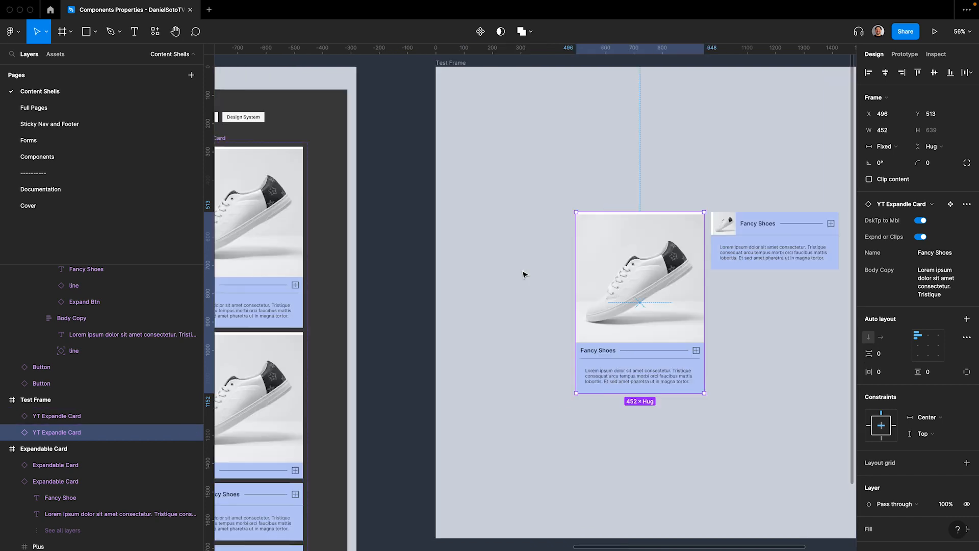
pyautogui.keyDown('super'); pyautogui.click(604, 285); pyautogui.keyUp('super')
pyautogui.click(921, 262)
pyautogui.scroll(-5, 589, 283)
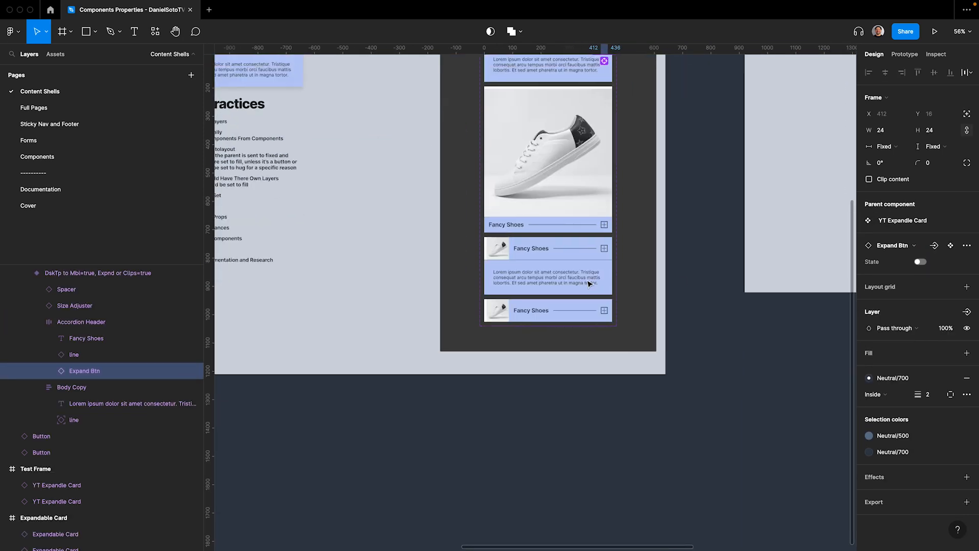
pyautogui.click(604, 248)
pyautogui.click(604, 249)
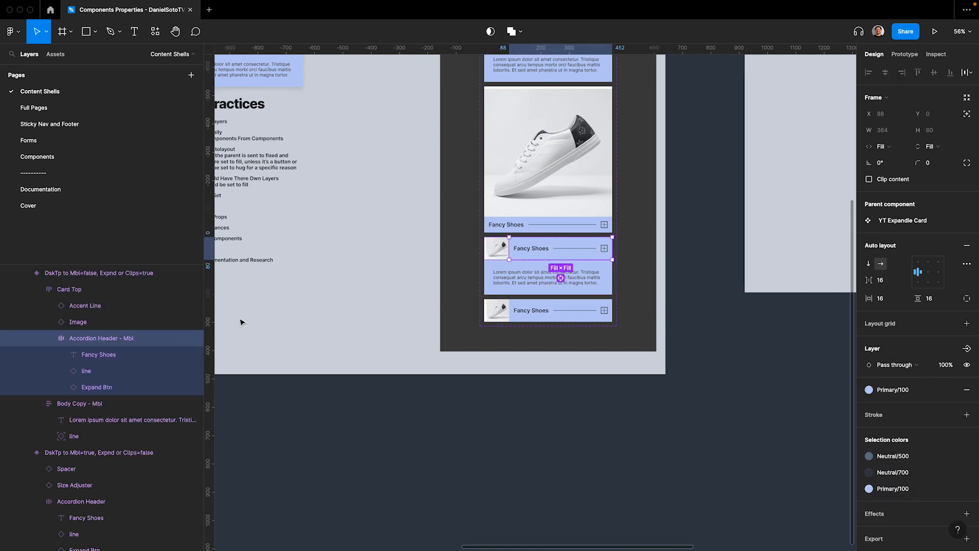
pyautogui.click(115, 388)
pyautogui.click(923, 263)
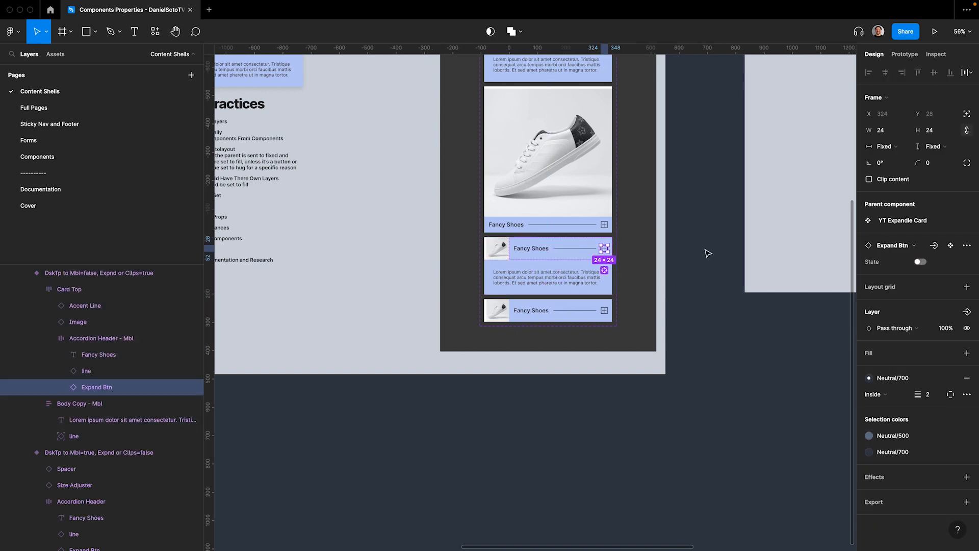
pyautogui.click(707, 254)
# Preview the Test Frame in presentation mode and return to the design file
pyautogui.scroll(7, 706, 254)
pyautogui.hscroll(7, 706, 254)
pyautogui.click(430, 154)
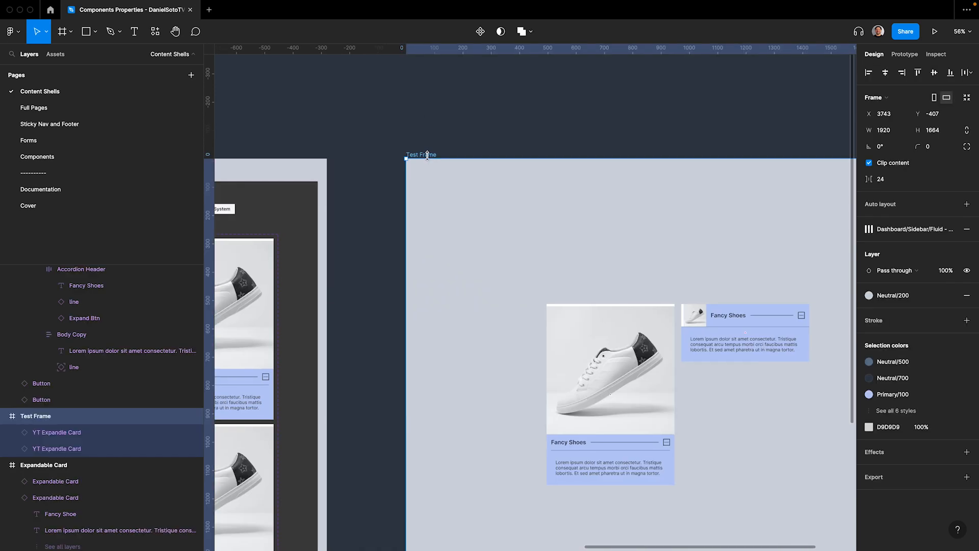
pyautogui.hotkey('shift', '2')
pyautogui.press('super+alt+Return')
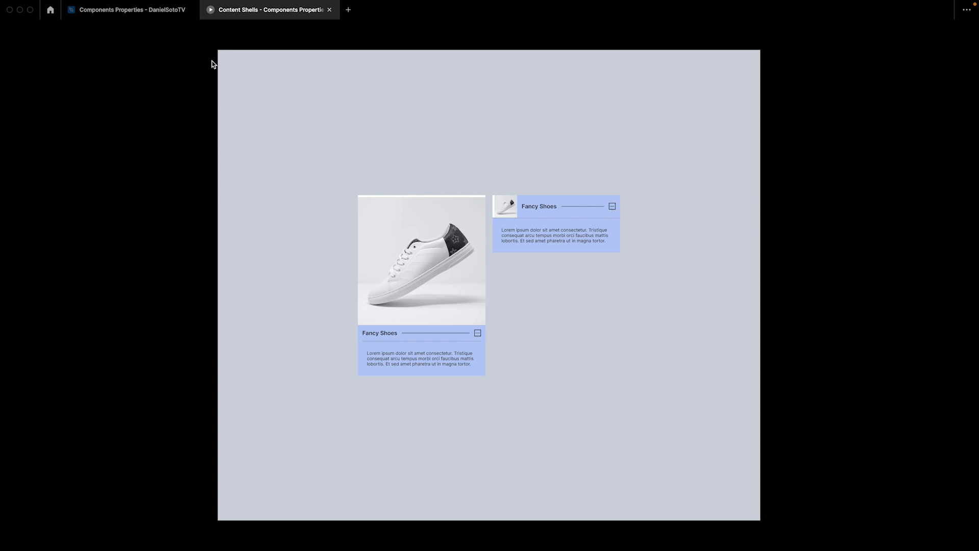
pyautogui.click(153, 11)
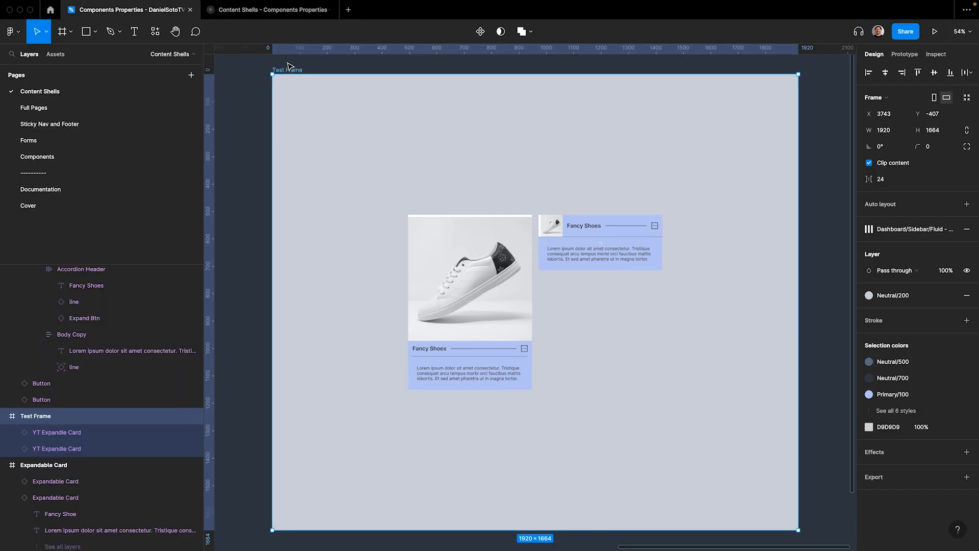